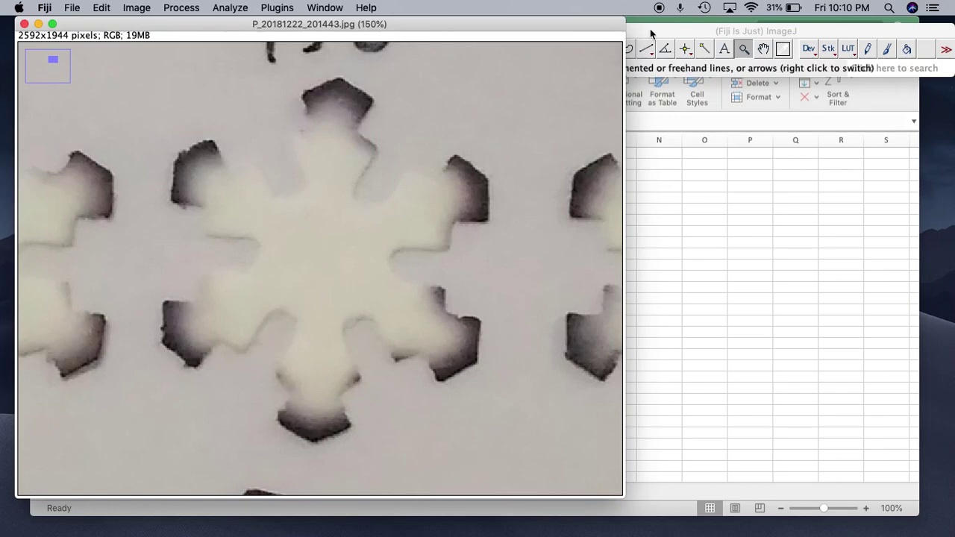
Choose the Oval selection tool and go to Analyze > Tools to find the ROI Manager
{"action": "left_click", "coordinate": [651, 34]}
{"action": "left_click", "coordinate": [589, 49]}
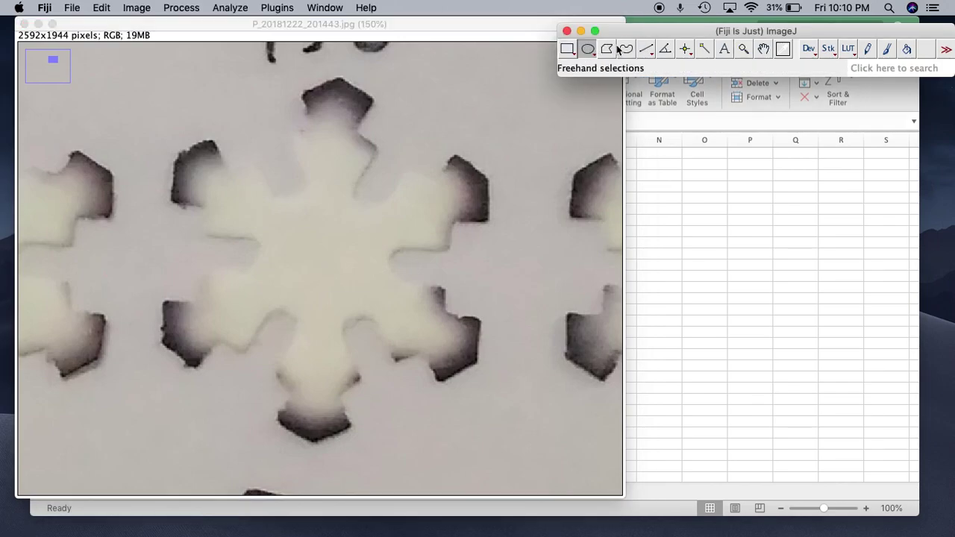
{"action": "left_click", "coordinate": [224, 8]}
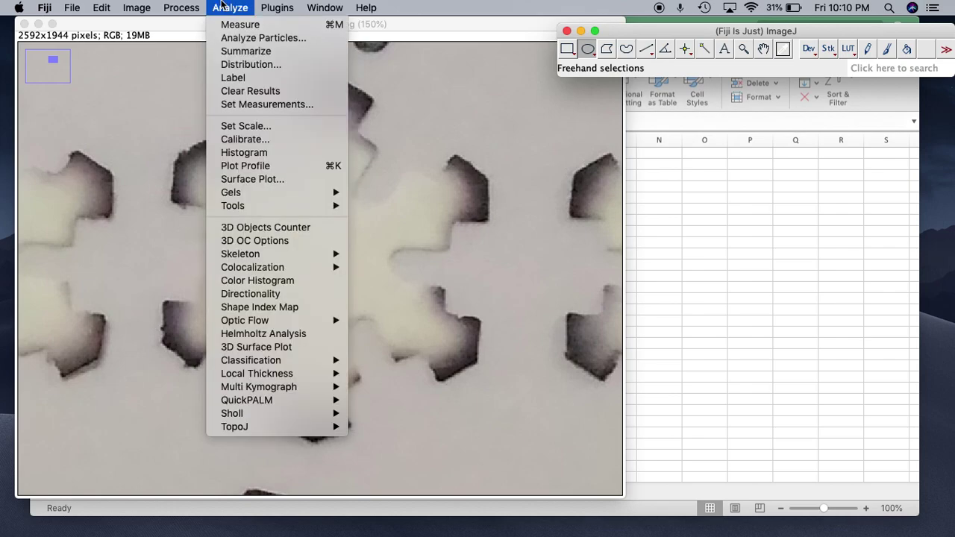
{"action": "mouse_move", "coordinate": [326, 214]}
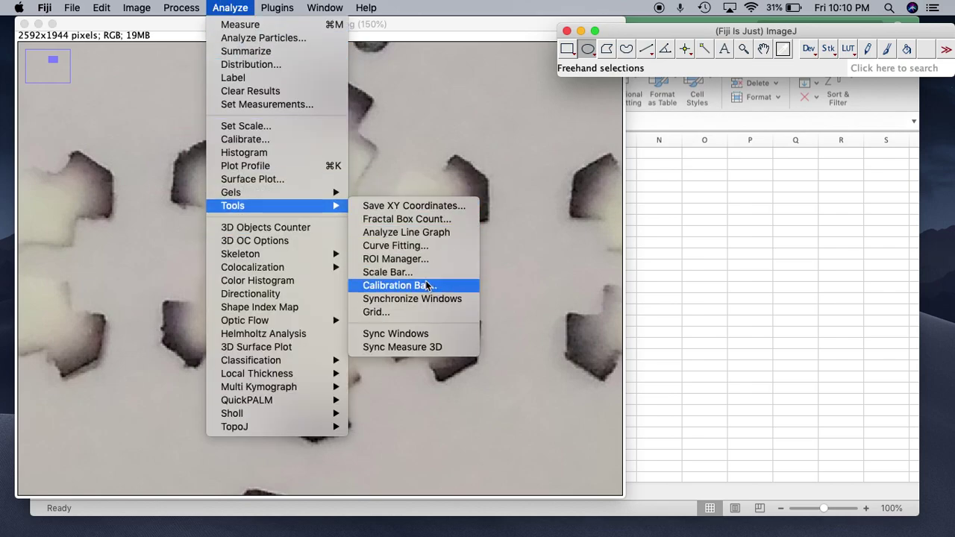
Open the ROI Manager and delete all seven old saved regions
{"action": "left_click", "coordinate": [409, 259]}
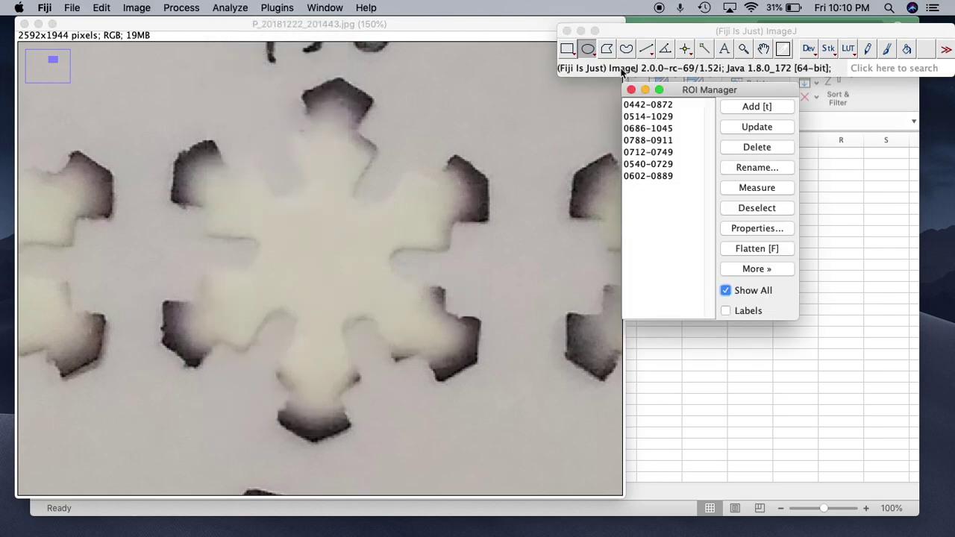
{"action": "left_click", "coordinate": [634, 203]}
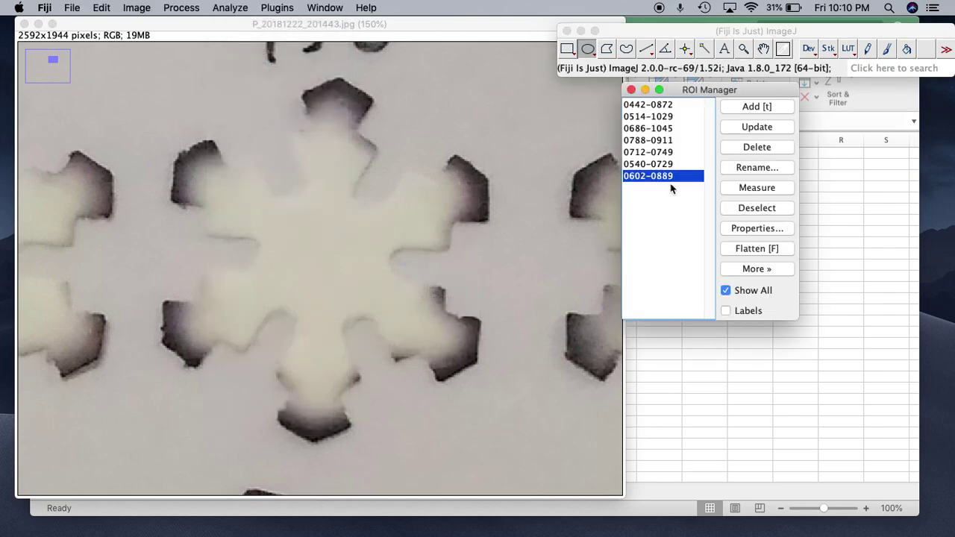
{"action": "key", "text": "shift+Up"}
{"action": "key", "text": "shift+Up"}
{"action": "key", "text": "shift+Up"}
{"action": "key", "text": "shift+Up"}
{"action": "key", "text": "shift+Up"}
{"action": "key", "text": "shift+Up"}
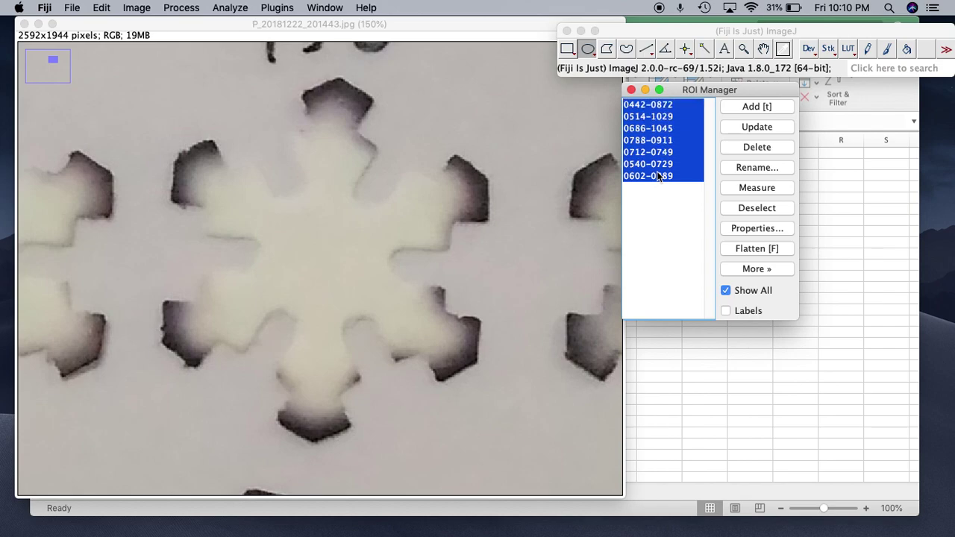
{"action": "left_click", "coordinate": [757, 147]}
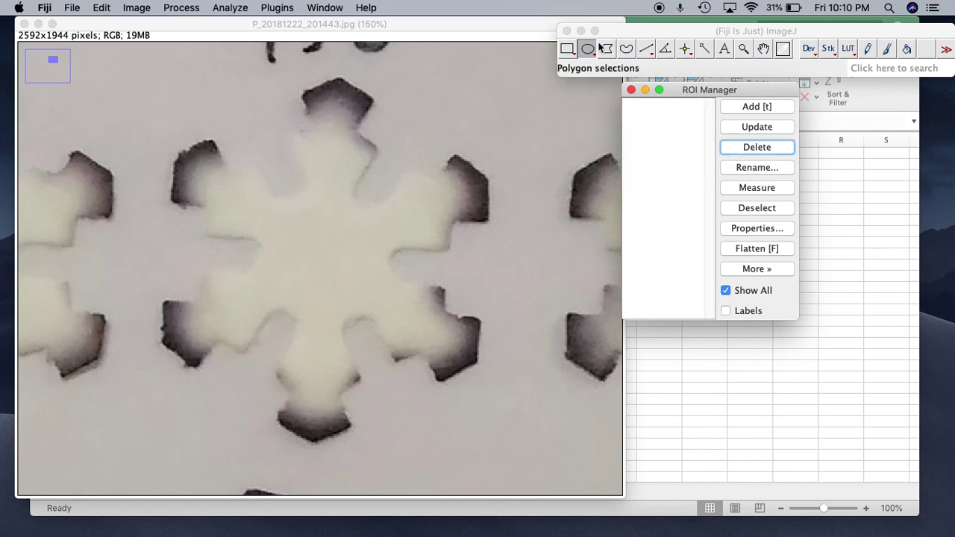
Draw a small 15×16-pixel oval selection on the snowflake's top tip
{"action": "left_click", "coordinate": [243, 134]}
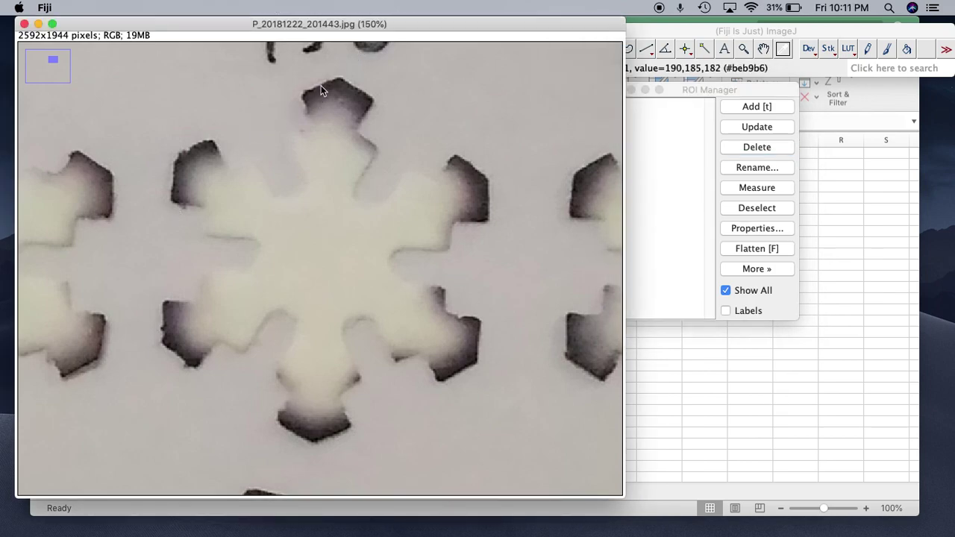
{"action": "scroll", "coordinate": [334, 80], "scroll_direction": "up", "scroll_amount": 3}
{"action": "scroll", "coordinate": [333, 80], "scroll_direction": "down", "scroll_amount": 2}
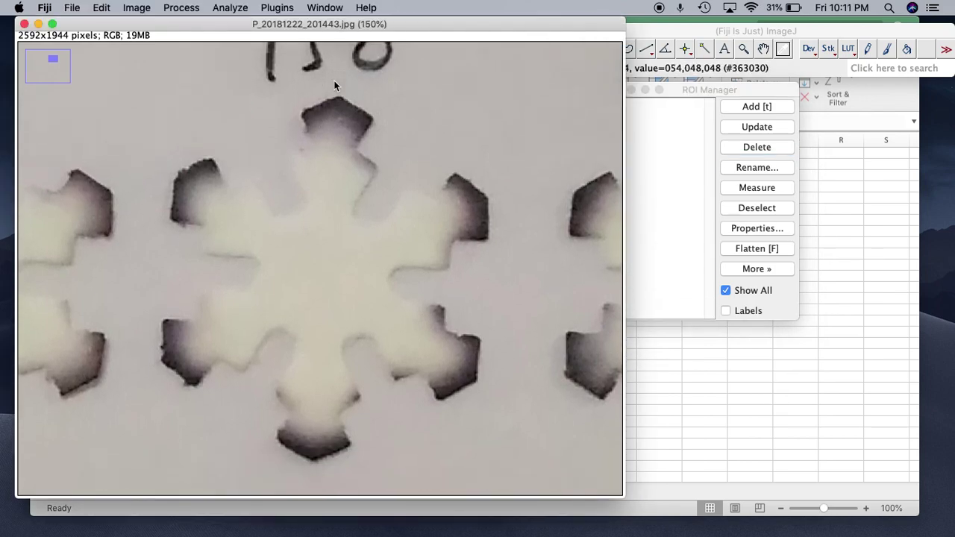
{"action": "left_click", "coordinate": [716, 30]}
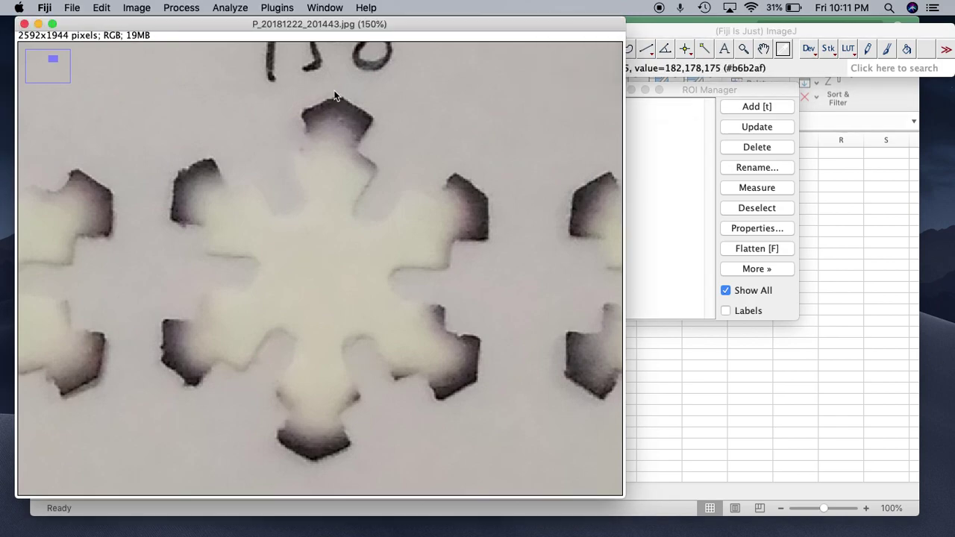
{"action": "left_click", "coordinate": [339, 108]}
{"action": "mouse_move", "coordinate": [339, 109]}
{"action": "left_mouse_down"}
{"action": "mouse_move", "coordinate": [348, 123]}
{"action": "mouse_move", "coordinate": [338, 106]}
{"action": "left_mouse_up"}
Add the top-tip circle to the ROI Manager, then circle and add the upper-right tip
{"action": "left_click", "coordinate": [687, 90]}
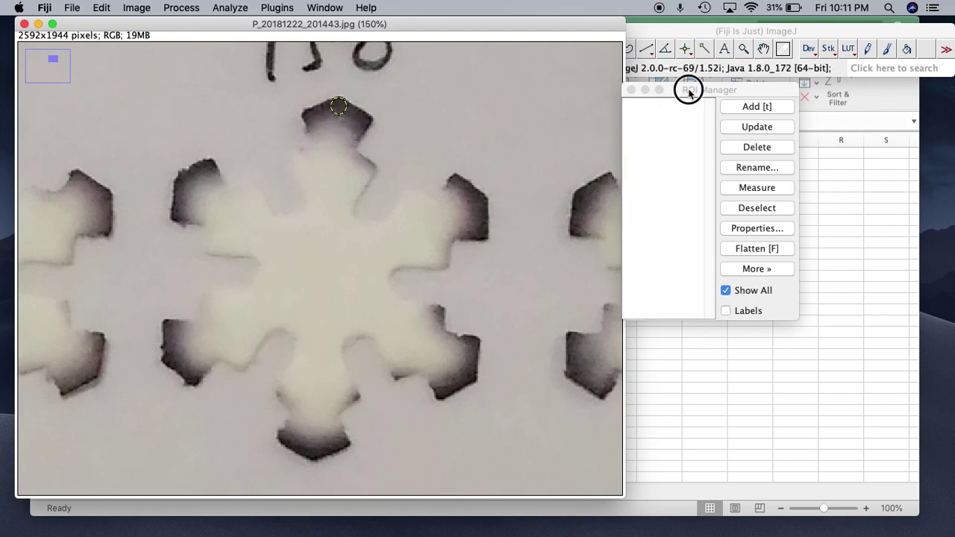
{"action": "left_click", "coordinate": [743, 110]}
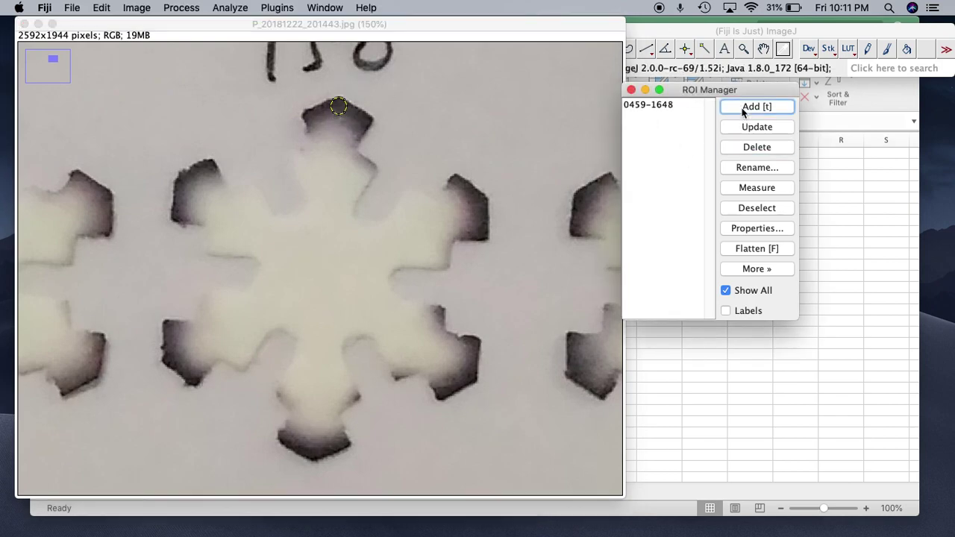
{"action": "left_click", "coordinate": [339, 108]}
{"action": "left_click_drag", "start_coordinate": [476, 196], "coordinate": [483, 203]}
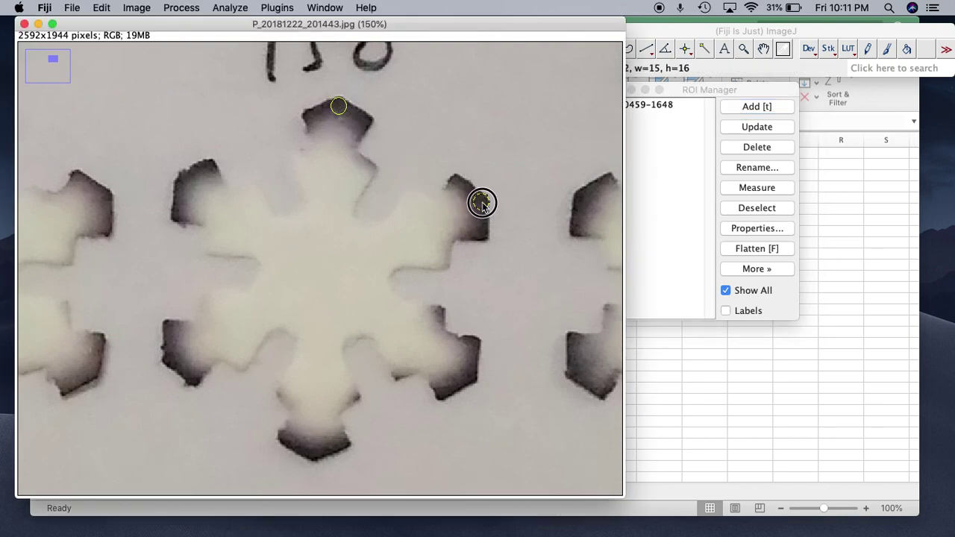
{"action": "left_click", "coordinate": [756, 110]}
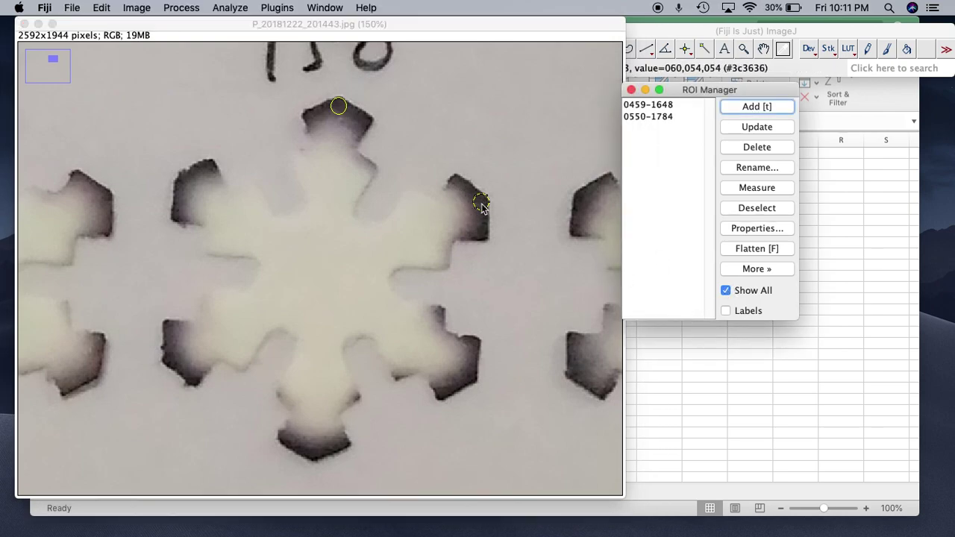
Circle the lower-right and bottom tips and add each as a region
{"action": "left_click", "coordinate": [473, 257]}
{"action": "left_click", "coordinate": [471, 380]}
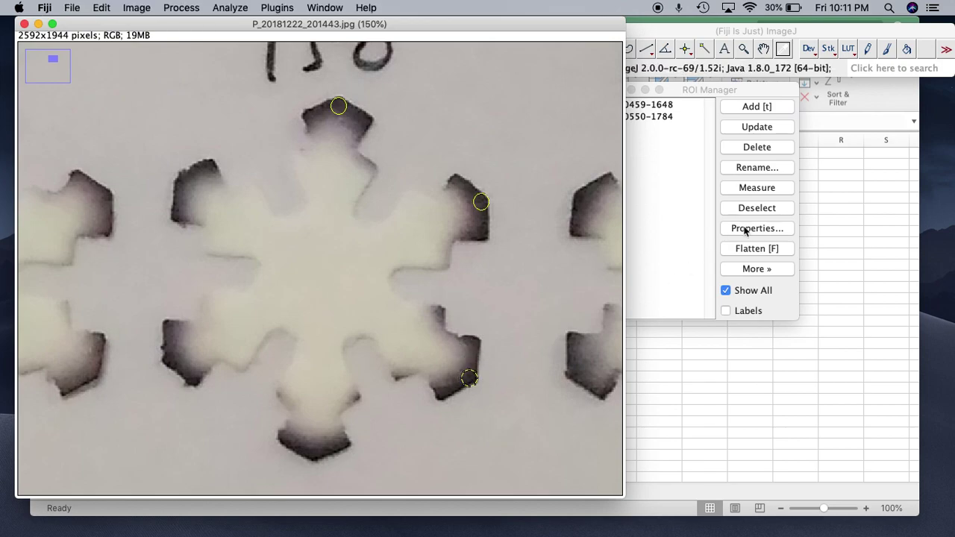
{"action": "left_click", "coordinate": [766, 110]}
{"action": "left_click", "coordinate": [766, 111]}
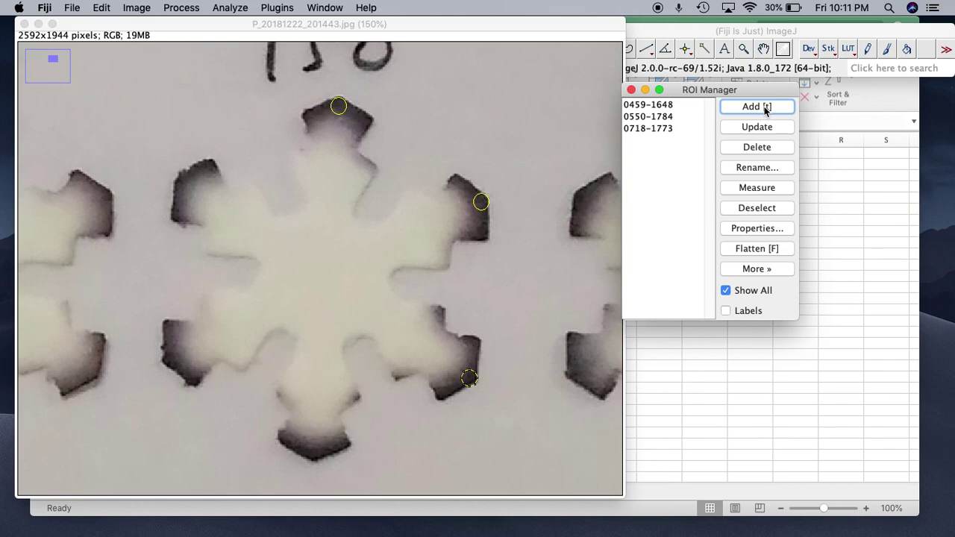
{"action": "mouse_move", "coordinate": [320, 436]}
{"action": "left_mouse_down"}
{"action": "mouse_move", "coordinate": [305, 453]}
{"action": "mouse_move", "coordinate": [314, 454]}
{"action": "left_mouse_up"}
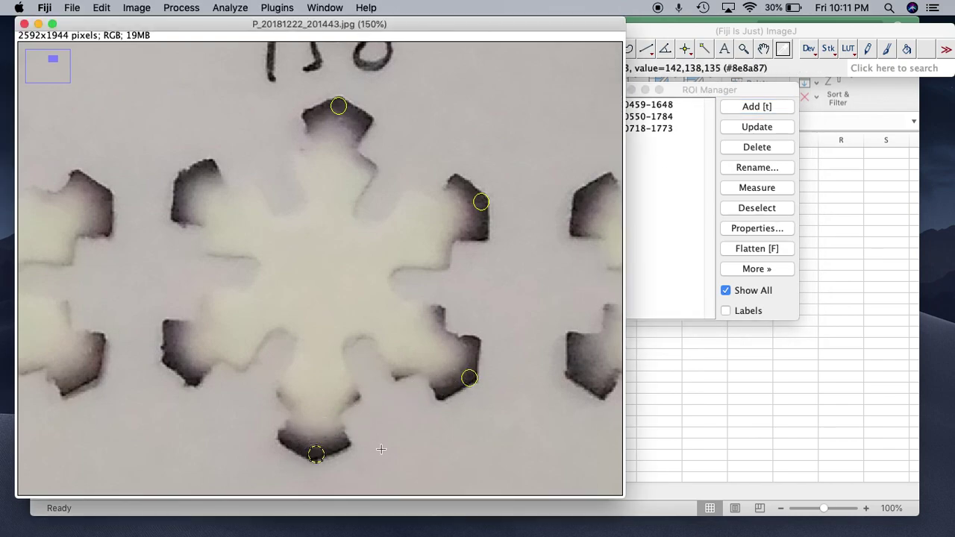
{"action": "left_click", "coordinate": [751, 109]}
{"action": "left_click", "coordinate": [751, 109]}
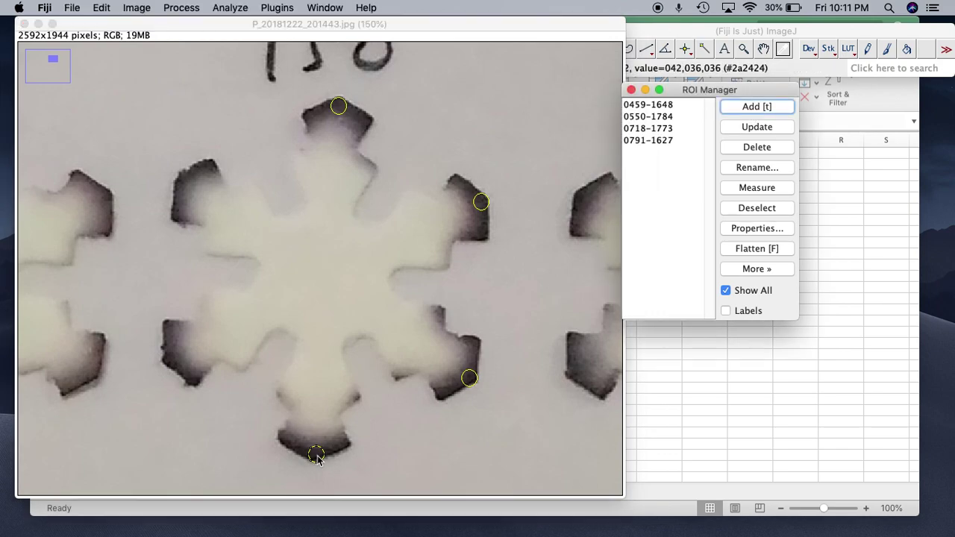
Add circles on the lower-left and upper-left tips, plus one at the snowflake centre
{"action": "left_click_drag", "start_coordinate": [179, 339], "coordinate": [170, 359]}
{"action": "left_click", "coordinate": [771, 111]}
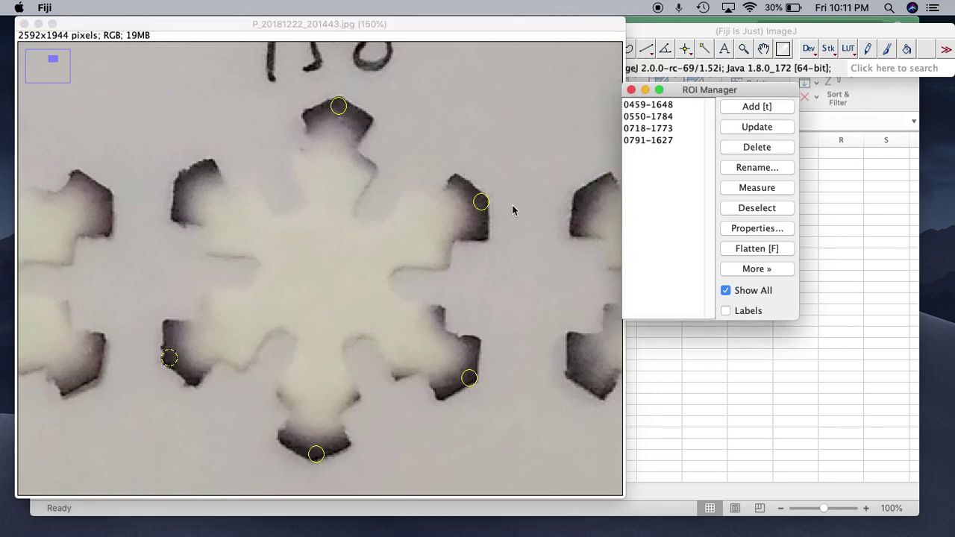
{"action": "key", "text": "t"}
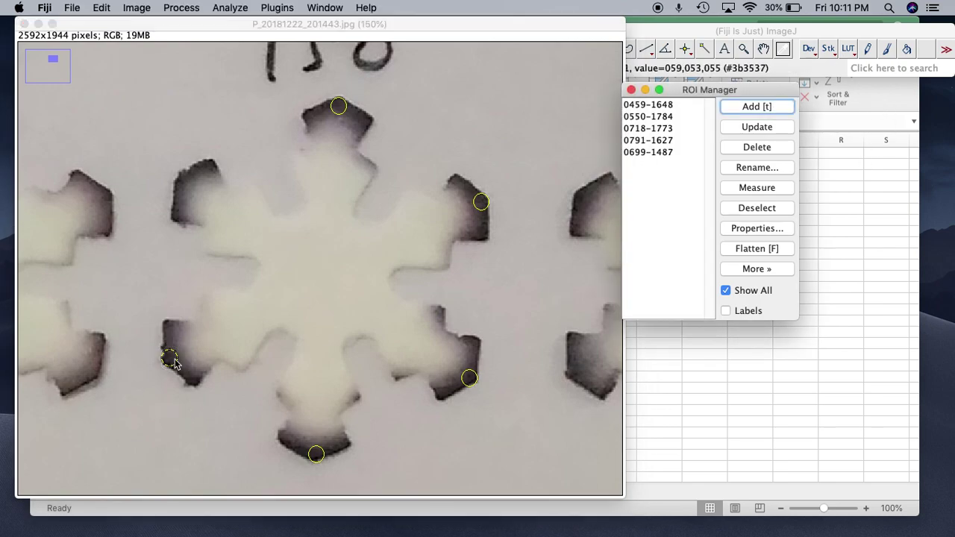
{"action": "left_click_drag", "start_coordinate": [183, 209], "coordinate": [183, 184]}
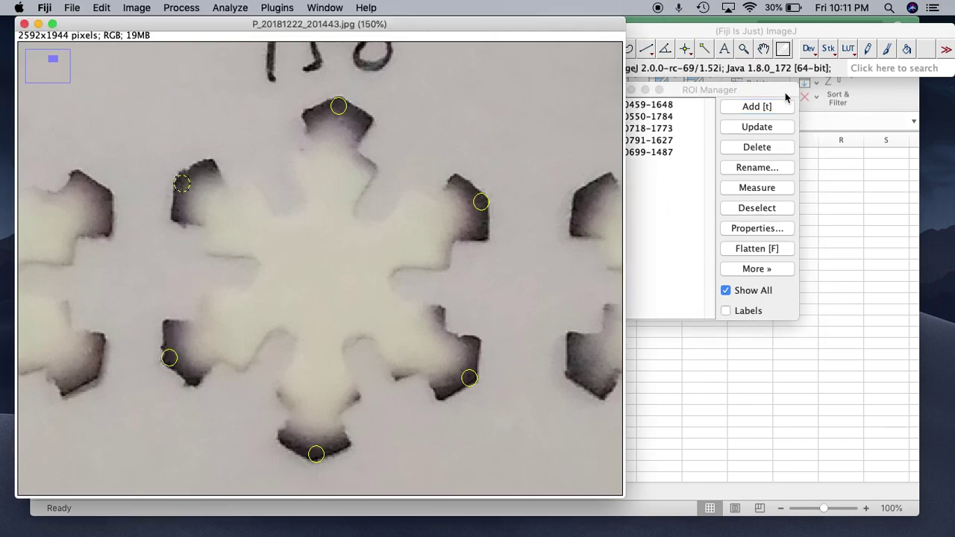
{"action": "left_click", "coordinate": [762, 110]}
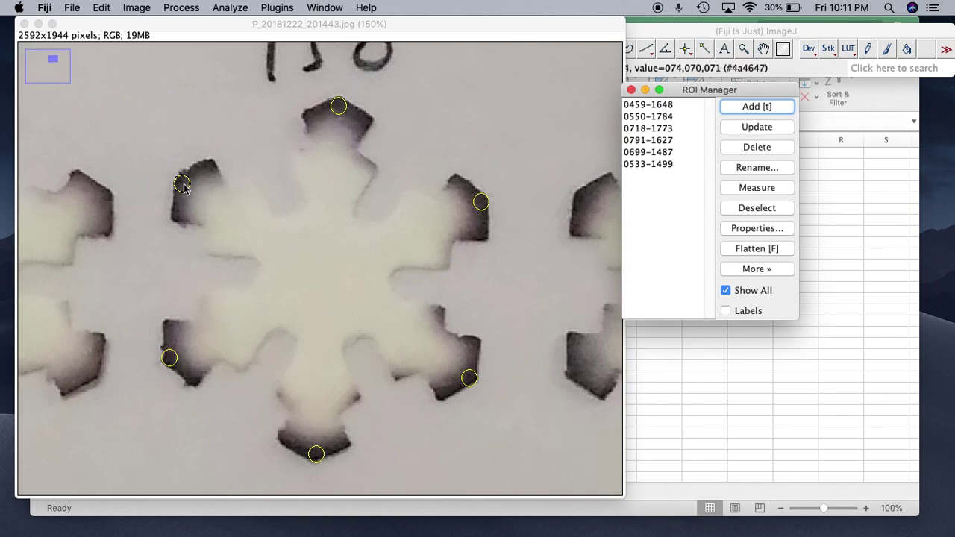
{"action": "left_click_drag", "start_coordinate": [183, 188], "coordinate": [322, 279]}
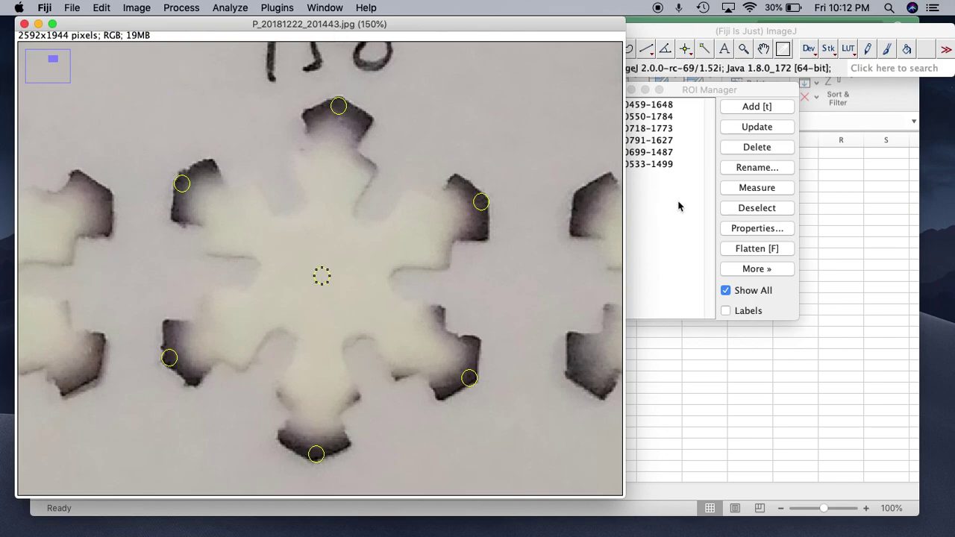
{"action": "left_click", "coordinate": [741, 109]}
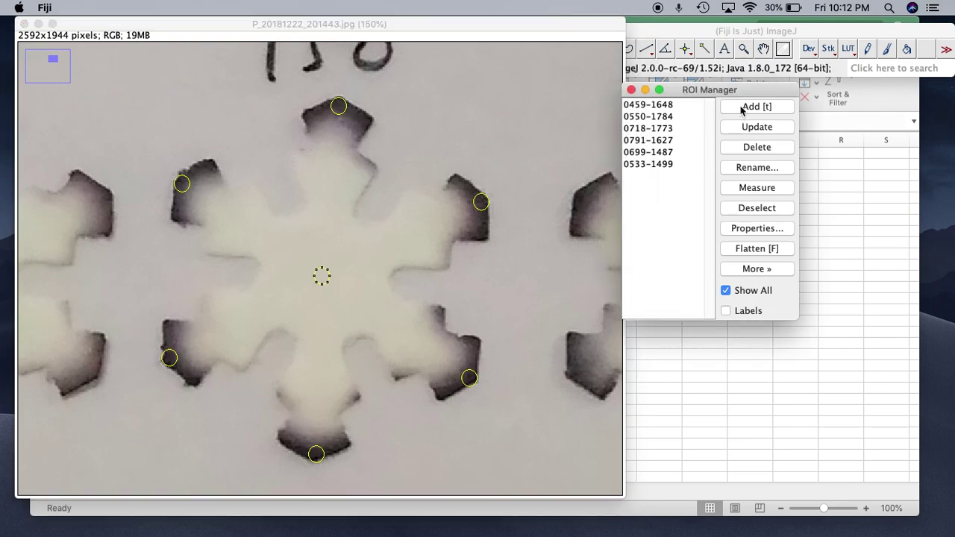
{"action": "left_click", "coordinate": [742, 109]}
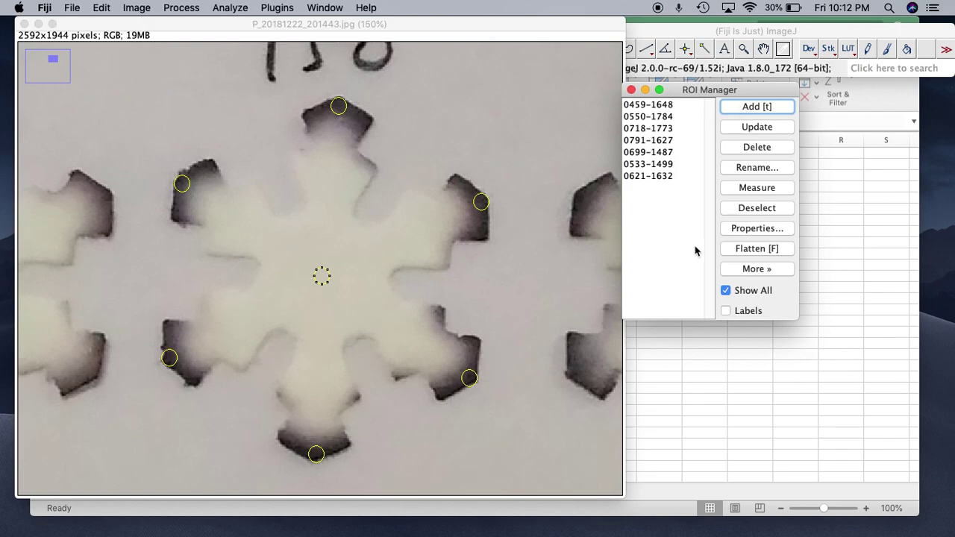
Create a Multi Plot of intensity profiles for all seven regions via the More » menu
{"action": "left_click", "coordinate": [755, 269]}
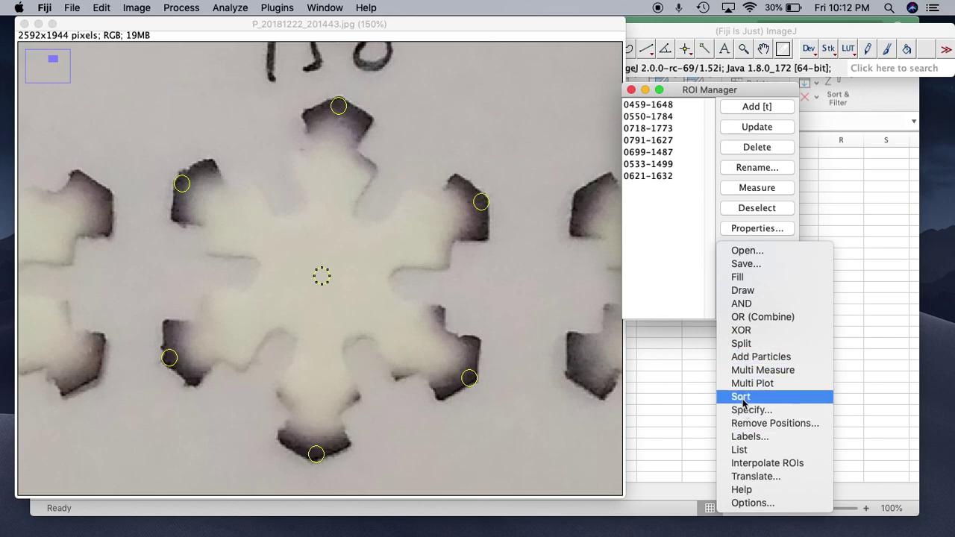
{"action": "left_click", "coordinate": [738, 273]}
{"action": "left_click", "coordinate": [738, 273]}
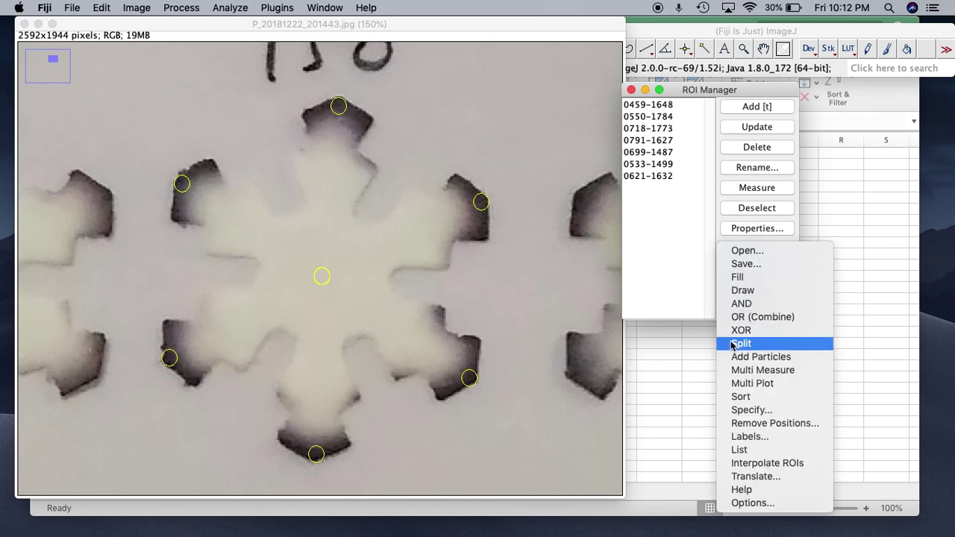
{"action": "left_click", "coordinate": [743, 383]}
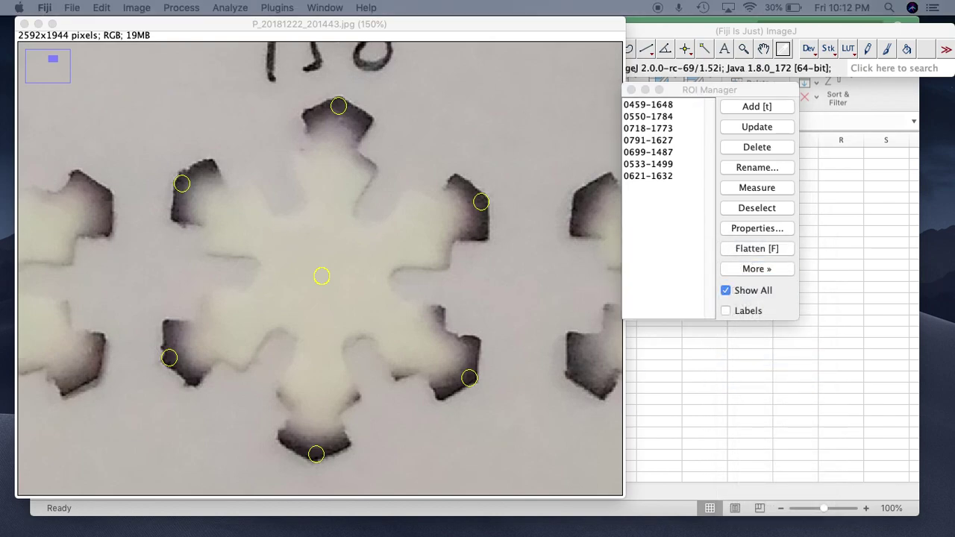
Move the Profiles plot aside and list its values in a Plot Values table
{"action": "left_click_drag", "start_coordinate": [314, 117], "coordinate": [395, 82]}
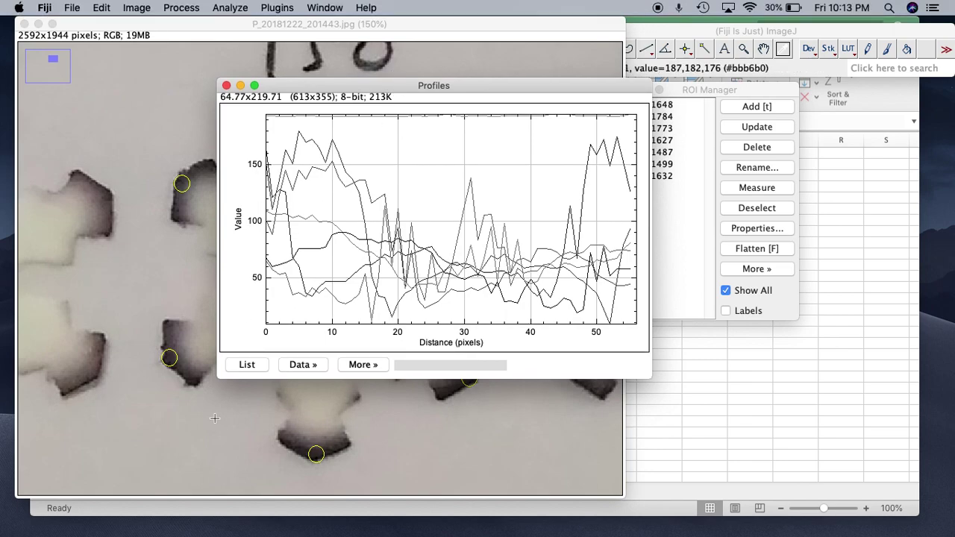
{"action": "left_click", "coordinate": [250, 365]}
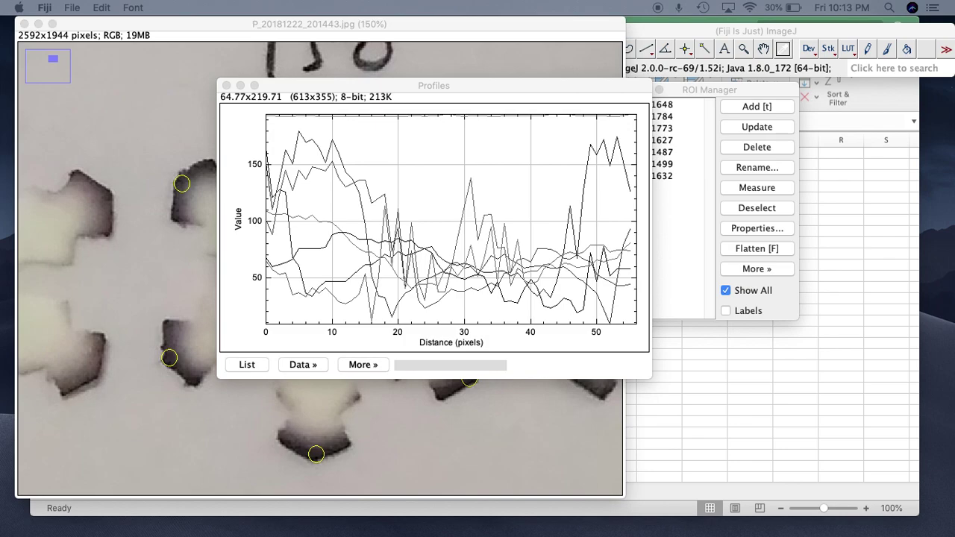
Select Plot Values rows 0 through 55 and copy them to the clipboard
{"action": "left_click_drag", "start_coordinate": [507, 111], "coordinate": [448, 96]}
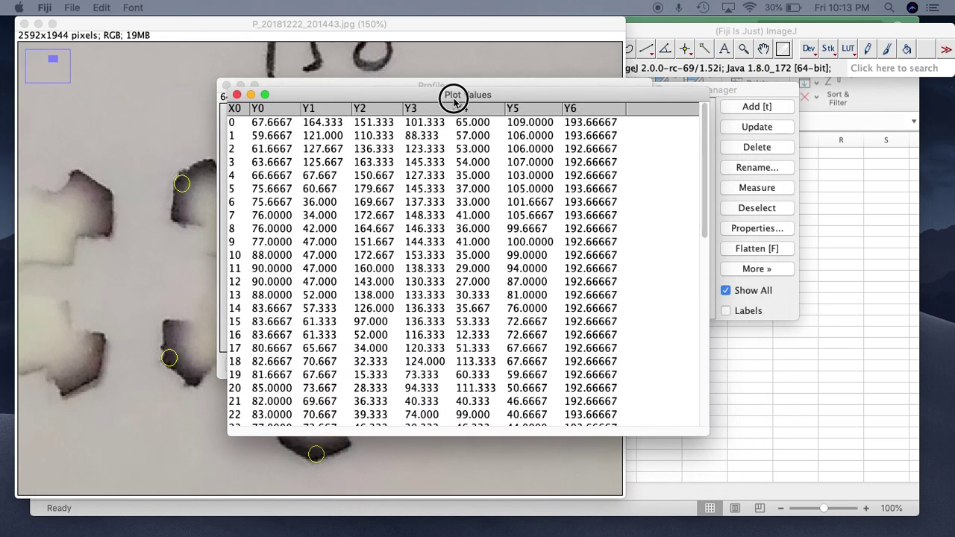
{"action": "left_click", "coordinate": [258, 127]}
{"action": "scroll", "coordinate": [285, 153], "scroll_direction": "down", "scroll_amount": 10}
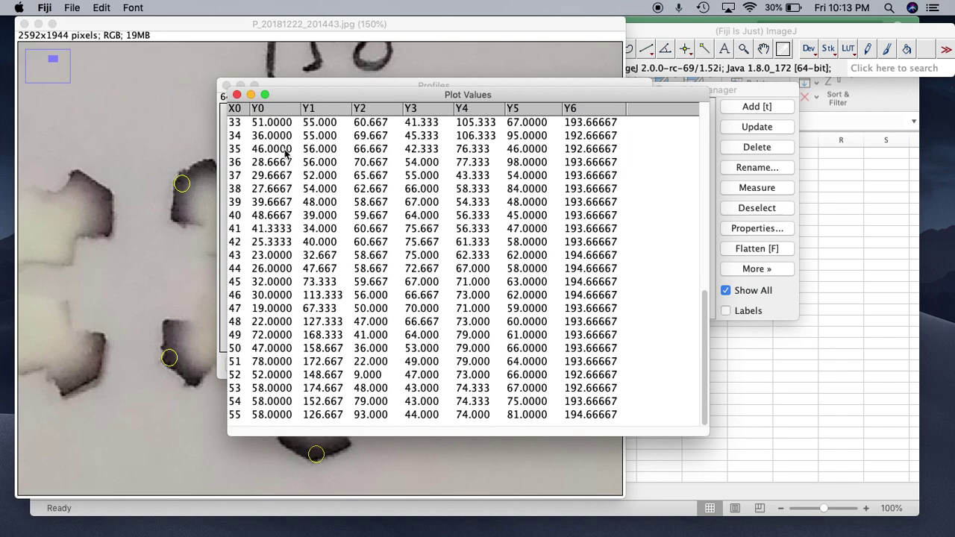
{"action": "left_click", "coordinate": [293, 417], "text": "shift"}
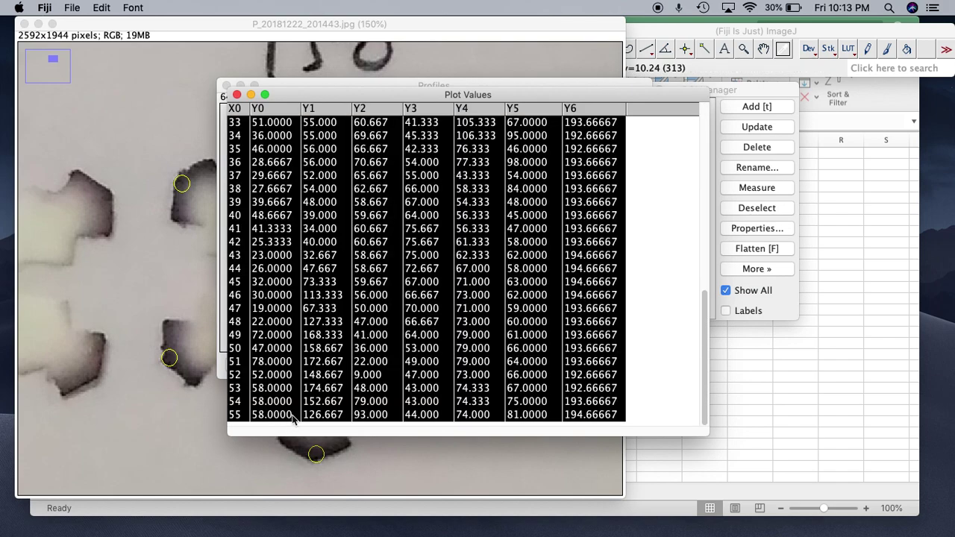
{"action": "key", "text": "super+c"}
Paste the copied profile values into Excel's Book1 starting at A1
{"action": "left_click", "coordinate": [824, 444]}
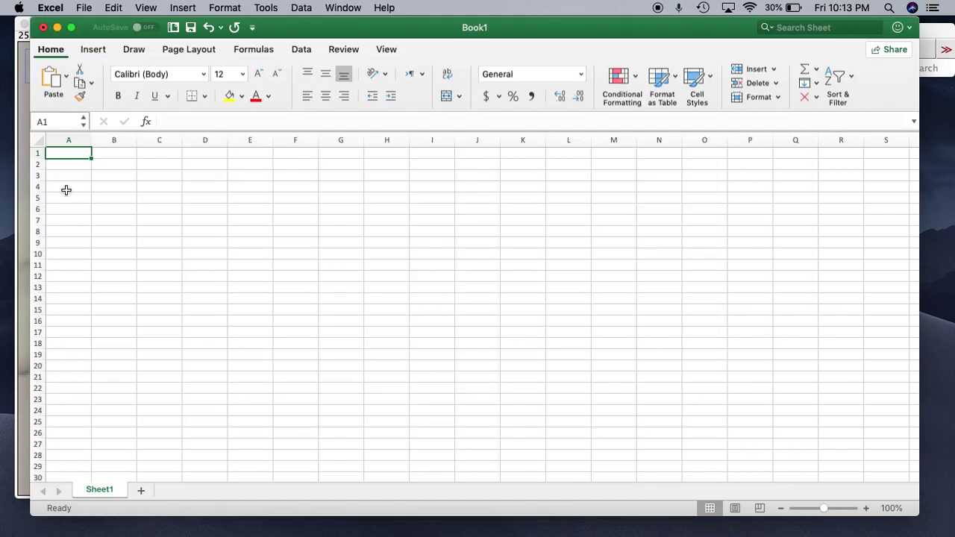
{"action": "key", "text": "super+v"}
{"action": "scroll", "coordinate": [112, 179], "scroll_direction": "down", "scroll_amount": 1}
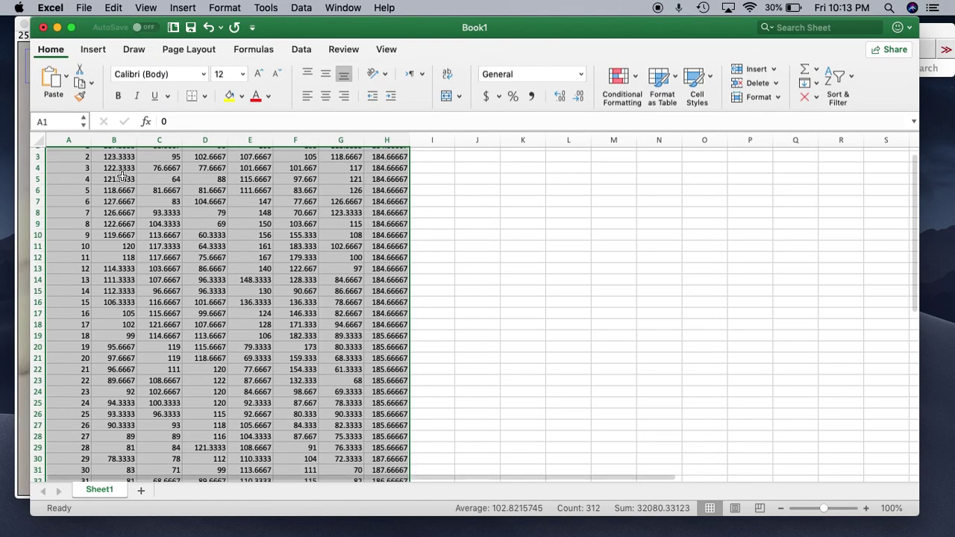
{"action": "scroll", "coordinate": [121, 176], "scroll_direction": "up", "scroll_amount": 1}
Clear the distance values from column A, leaving profiles in columns B–H
{"action": "left_click", "coordinate": [64, 141]}
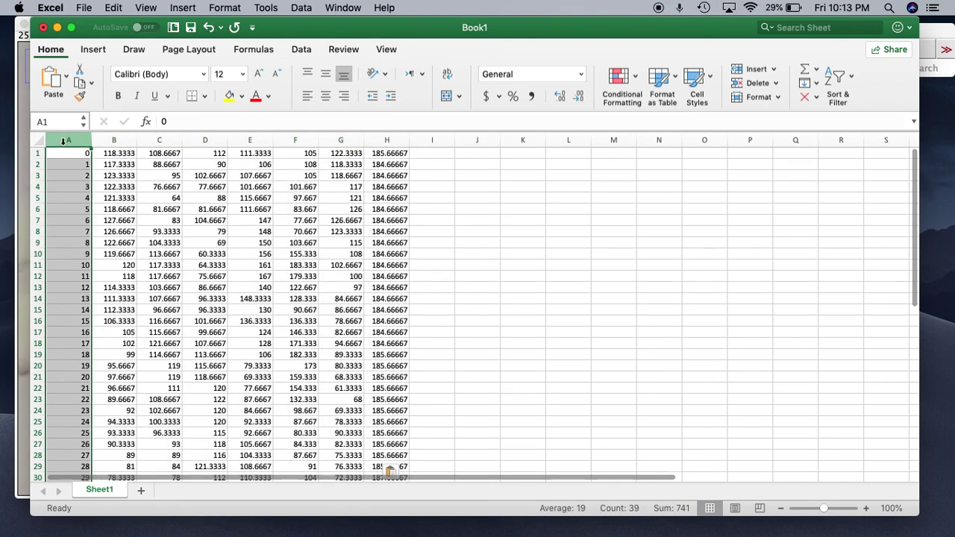
{"action": "key", "text": "Delete"}
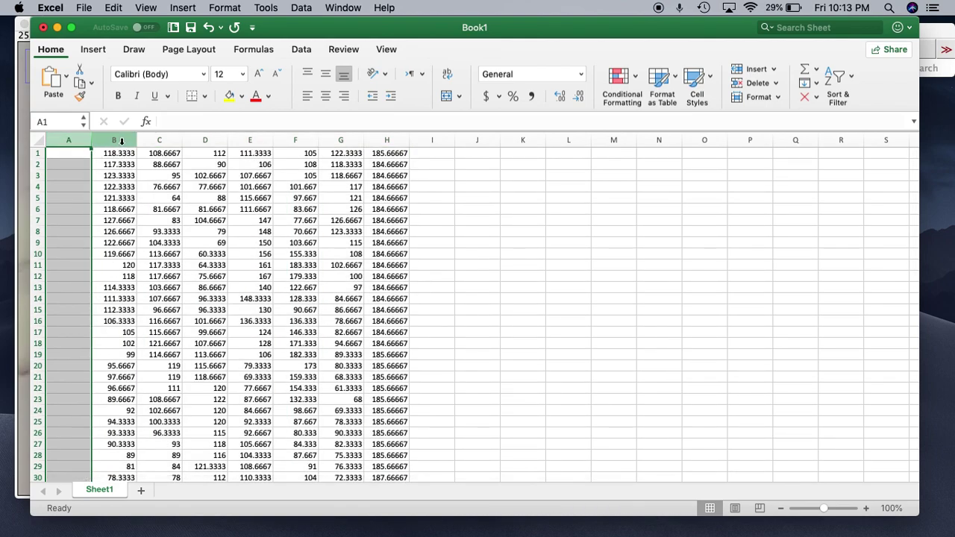
{"action": "scroll", "coordinate": [120, 141], "scroll_direction": "down", "scroll_amount": 4}
{"action": "scroll", "coordinate": [119, 141], "scroll_direction": "up", "scroll_amount": 4}
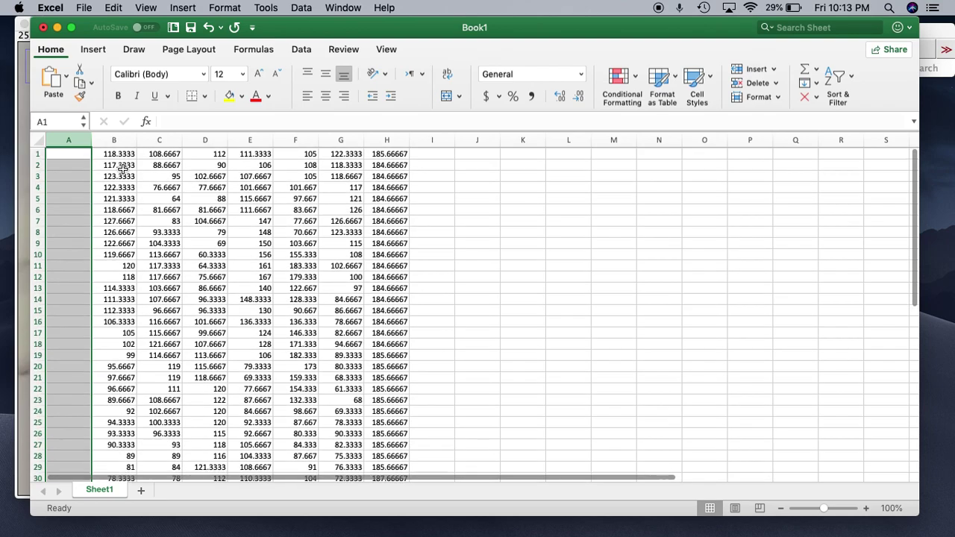
{"action": "scroll", "coordinate": [122, 356], "scroll_direction": "down", "scroll_amount": 10}
{"action": "scroll", "coordinate": [121, 356], "scroll_direction": "up", "scroll_amount": 5}
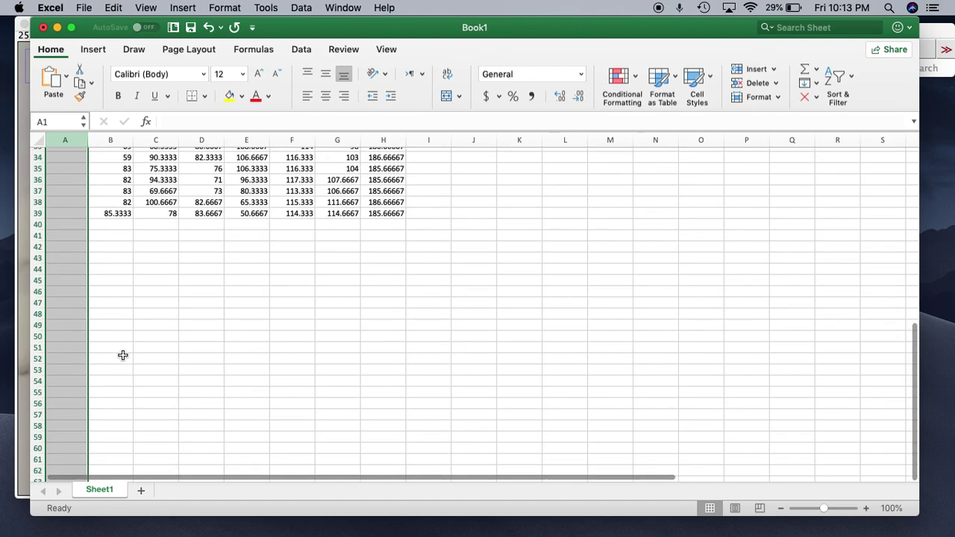
Enter =AVERAGE(B1:B39) in cell B40, giving 100.299141
{"action": "left_click", "coordinate": [109, 379]}
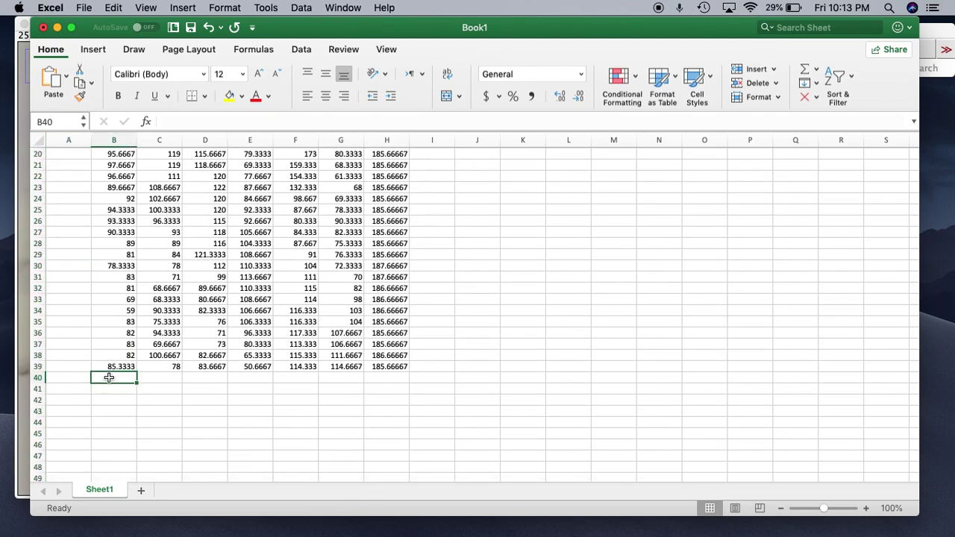
{"action": "type", "text": "=ave"}
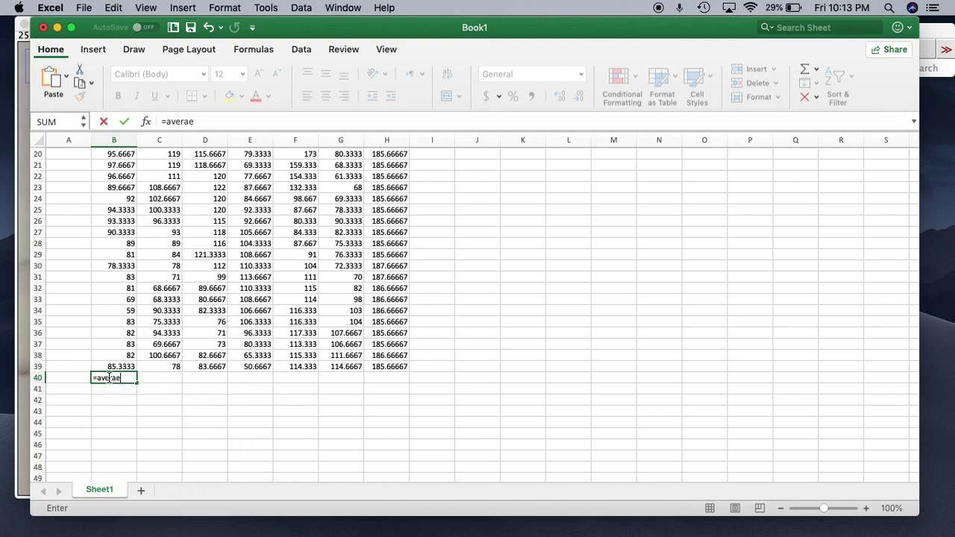
{"action": "key", "text": "BackSpace"}
{"action": "type", "text": "ge("}
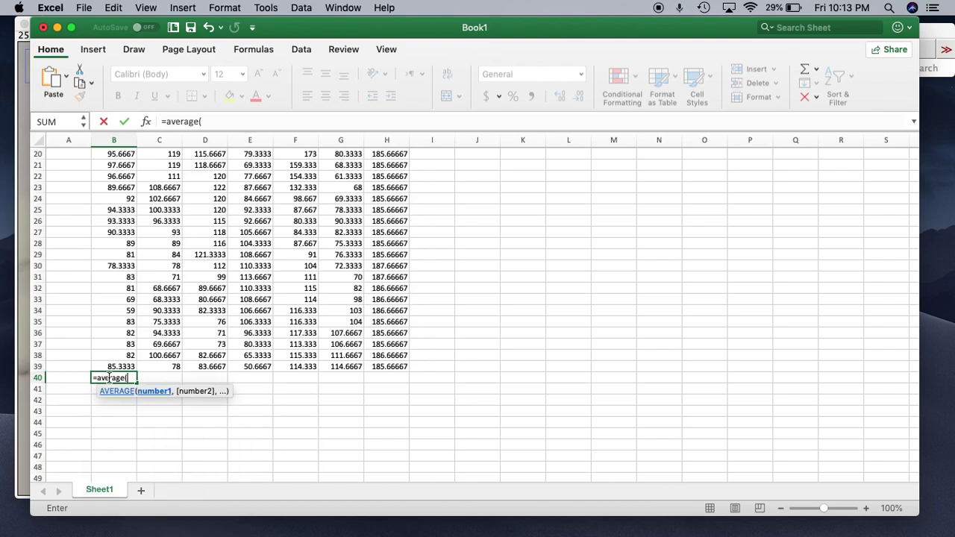
{"action": "left_click", "coordinate": [109, 366]}
{"action": "scroll", "coordinate": [108, 364], "scroll_direction": "up", "scroll_amount": 7}
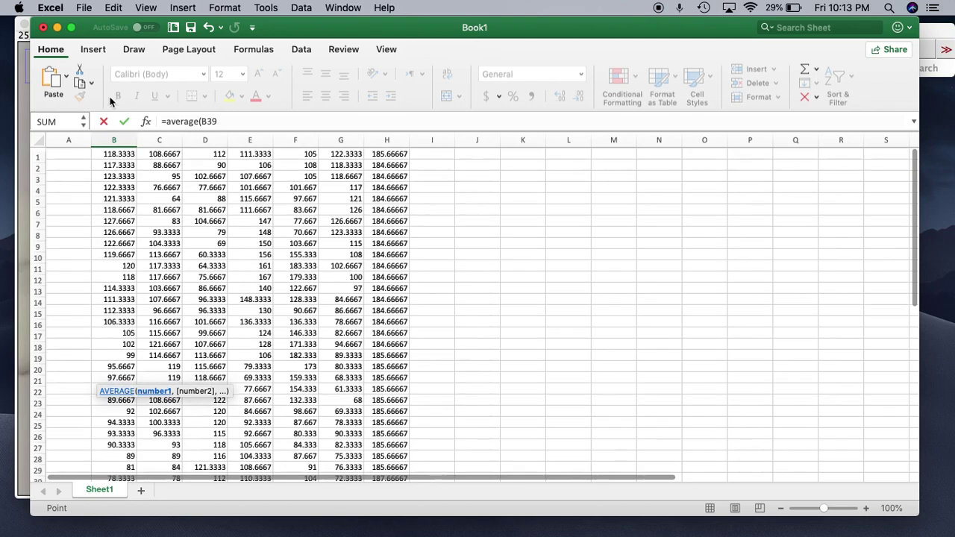
{"action": "left_click", "coordinate": [114, 153]}
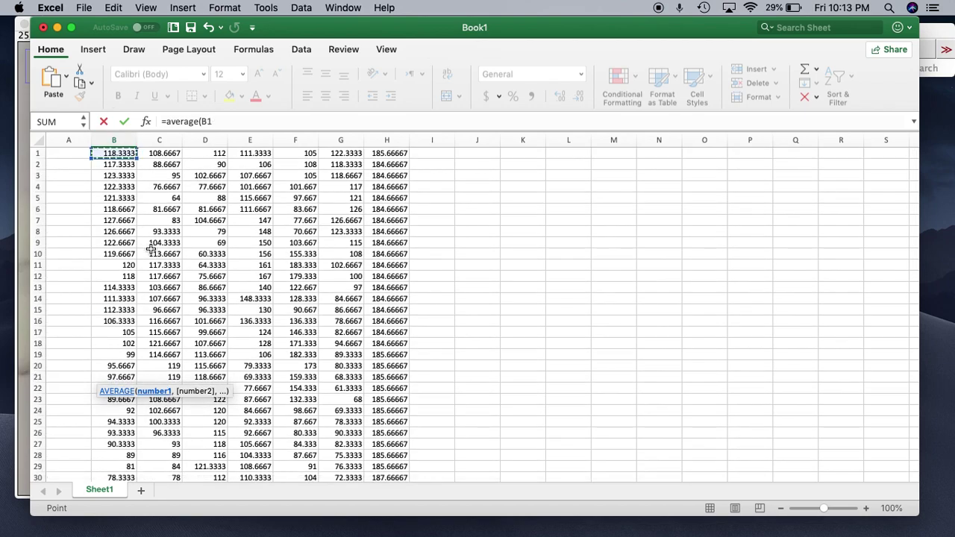
{"action": "scroll", "coordinate": [110, 297], "scroll_direction": "down", "scroll_amount": 5}
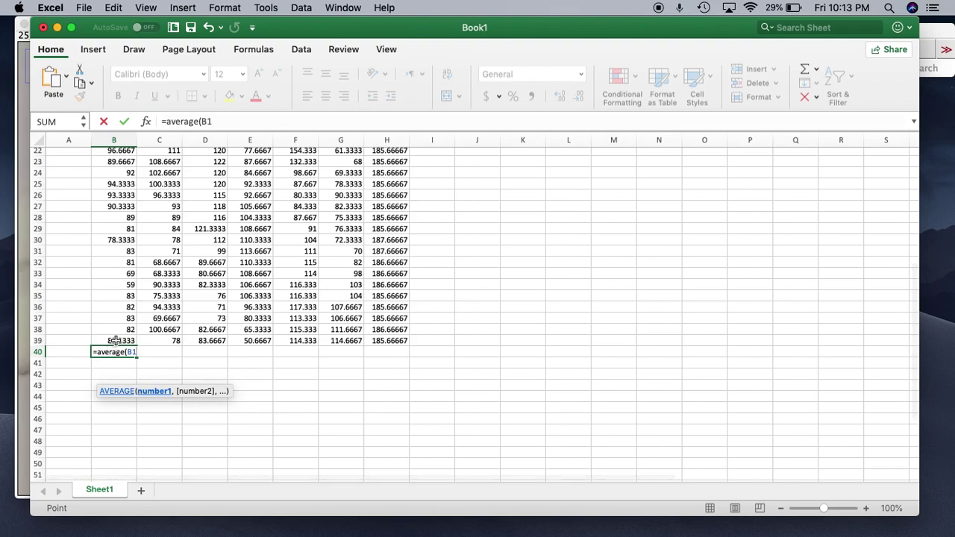
{"action": "left_click", "coordinate": [110, 341], "text": "shift"}
{"action": "key", "text": "Return"}
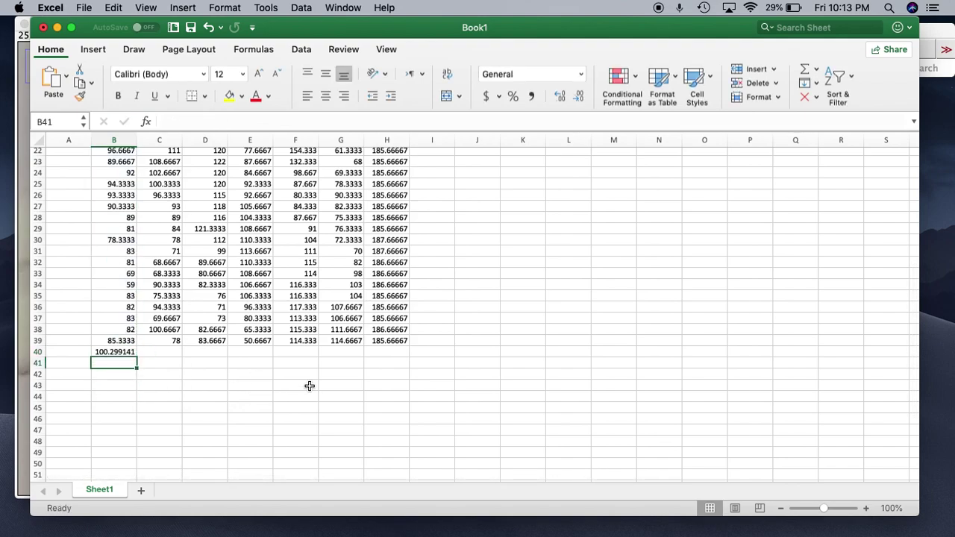
{"action": "key", "text": "Up"}
{"action": "key", "text": "Right"}
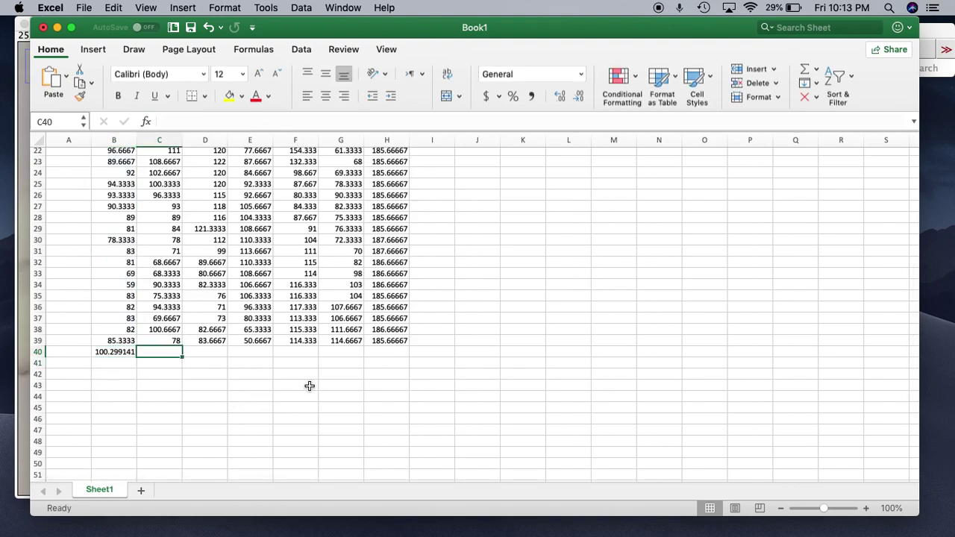
{"action": "left_click", "coordinate": [100, 351]}
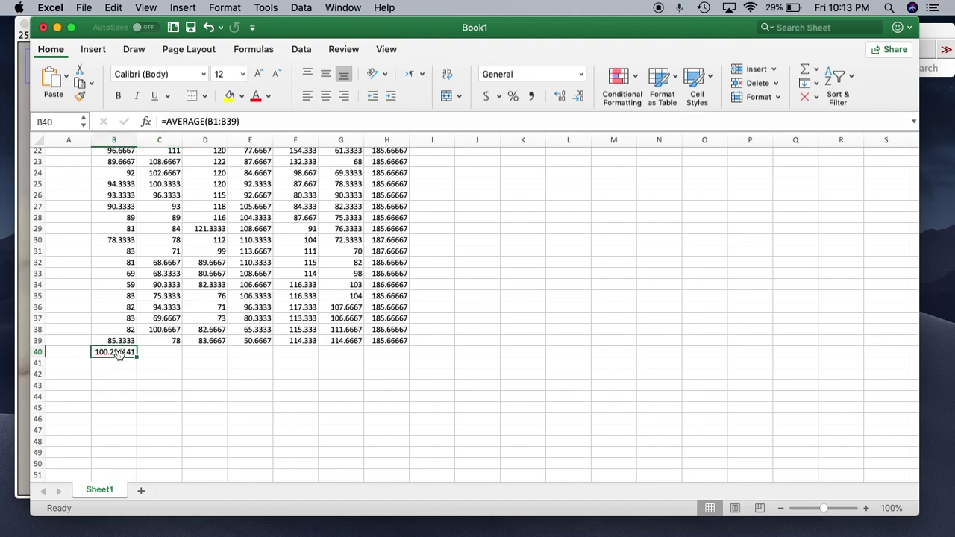
Fill the average formula across to column H and move the averages row down to row 41
{"action": "left_click_drag", "start_coordinate": [137, 356], "coordinate": [406, 351]}
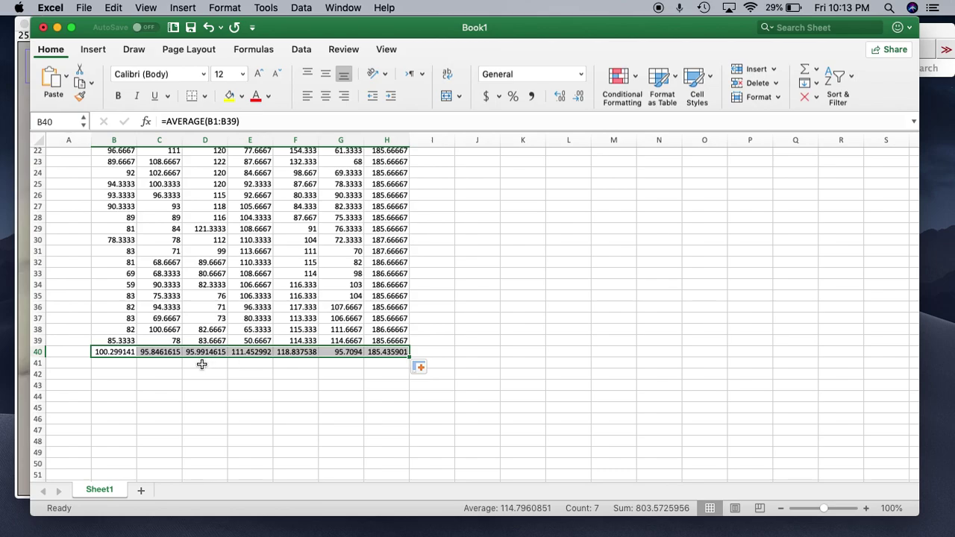
{"action": "scroll", "coordinate": [201, 364], "scroll_direction": "up", "scroll_amount": 7}
{"action": "scroll", "coordinate": [202, 365], "scroll_direction": "down", "scroll_amount": 10}
{"action": "scroll", "coordinate": [202, 363], "scroll_direction": "up", "scroll_amount": 4}
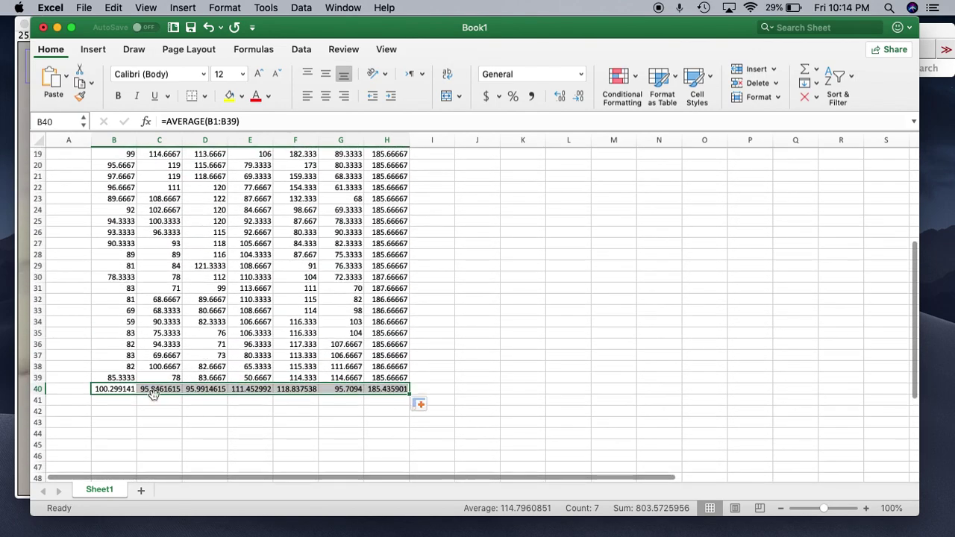
{"action": "left_click_drag", "start_coordinate": [152, 394], "coordinate": [153, 403]}
{"action": "left_click", "coordinate": [134, 400]}
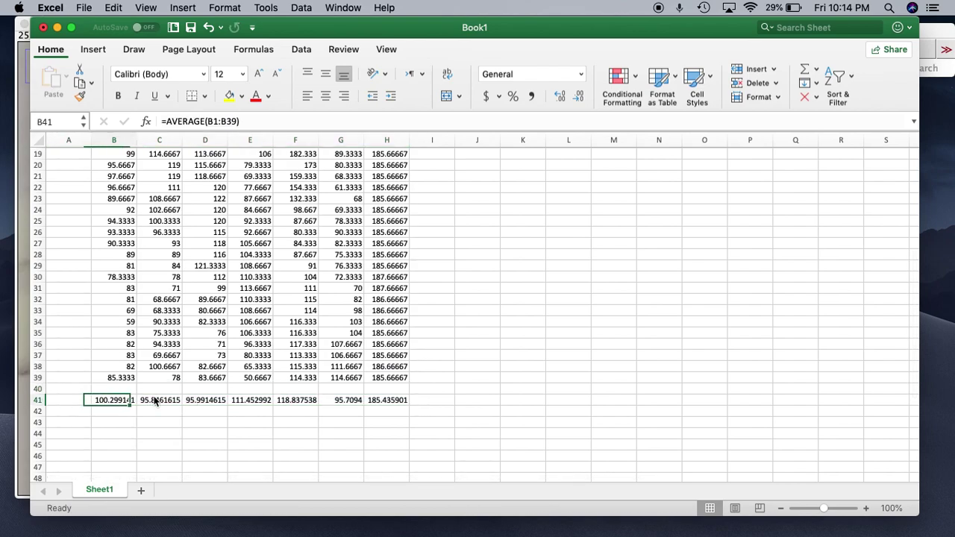
Review the row 41 averages for columns B–H, ending with 185.435901 in H41
{"action": "key", "text": "Right"}
{"action": "key", "text": "Left"}
{"action": "key", "text": "Right"}
{"action": "key", "text": "Right"}
{"action": "key", "text": "Right"}
{"action": "key", "text": "Right"}
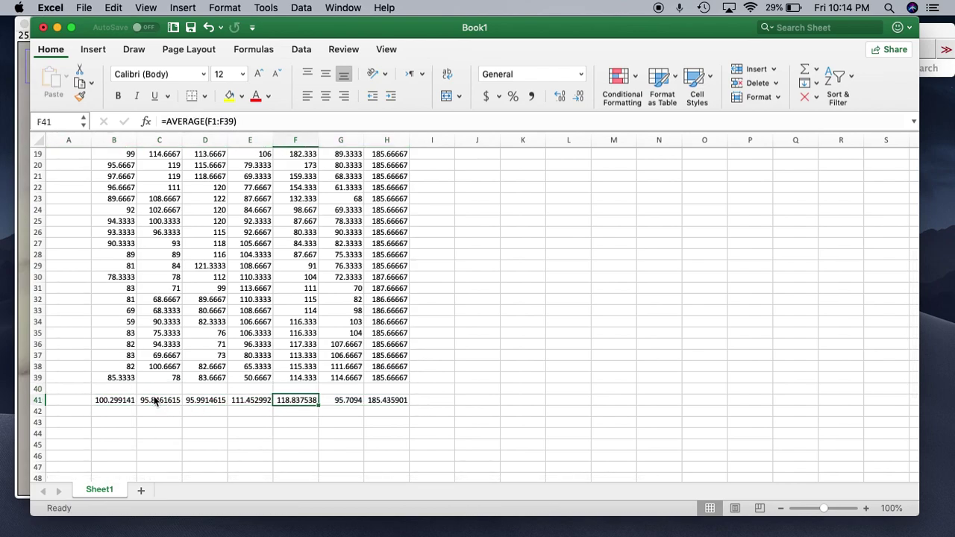
{"action": "key", "text": "Right"}
{"action": "key", "text": "Right"}
{"action": "key", "text": "Right"}
{"action": "key", "text": "Left"}
{"action": "key", "text": "Left"}
{"action": "key", "text": "Left"}
{"action": "key", "text": "Left"}
{"action": "key", "text": "Left"}
{"action": "key", "text": "Left"}
{"action": "key", "text": "Left"}
{"action": "key", "text": "Left"}
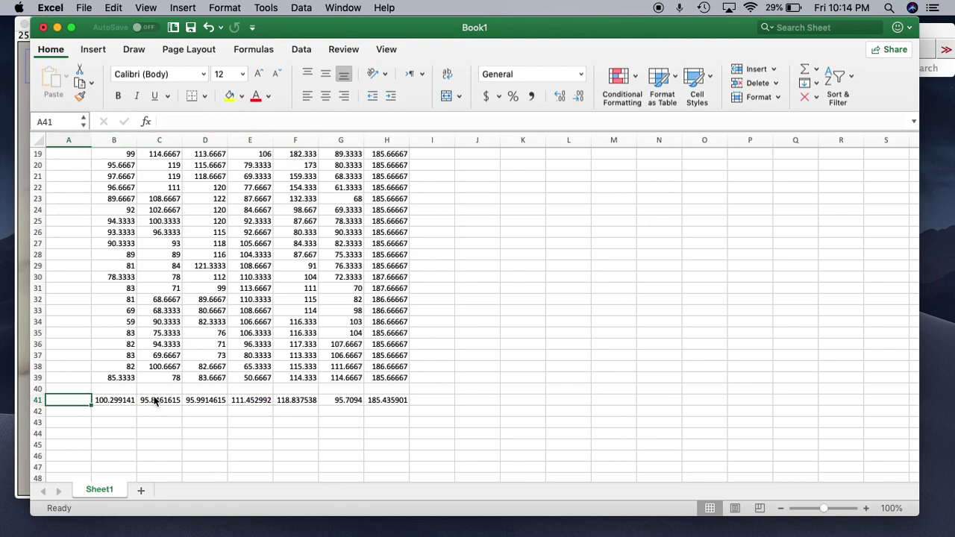
{"action": "key", "text": "Right"}
{"action": "key", "text": "Right"}
{"action": "key", "text": "Right"}
{"action": "key", "text": "Right"}
{"action": "key", "text": "Right"}
{"action": "key", "text": "Right"}
{"action": "key", "text": "Right"}
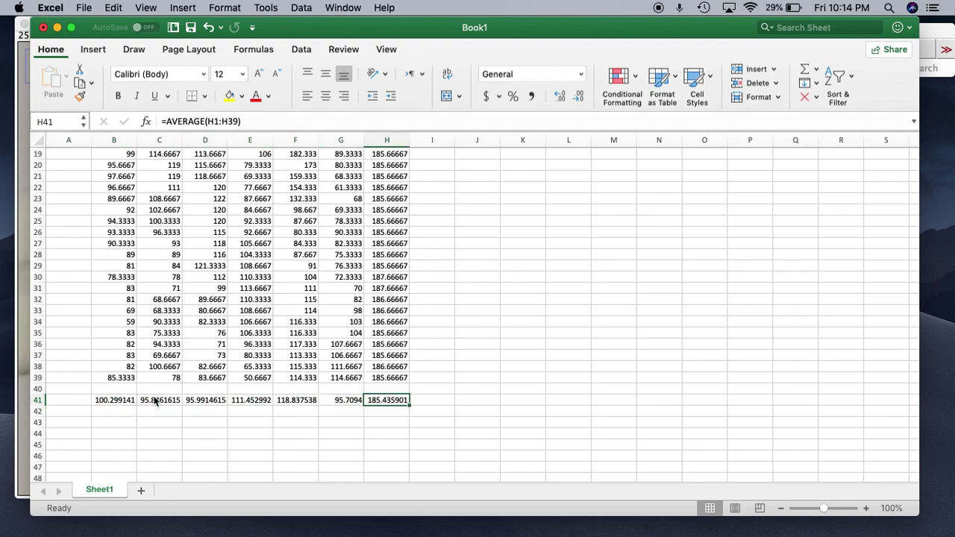
{"action": "key", "text": "Left"}
{"action": "key", "text": "Left"}
{"action": "key", "text": "Right"}
{"action": "key", "text": "Right"}
{"action": "scroll", "coordinate": [154, 401], "scroll_direction": "up", "scroll_amount": 6}
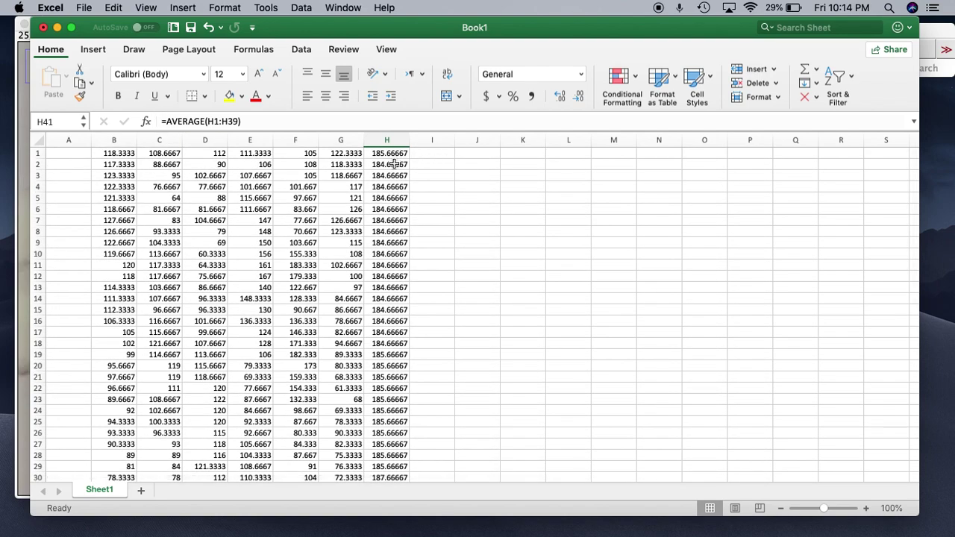
{"action": "scroll", "coordinate": [394, 165], "scroll_direction": "down", "scroll_amount": 5}
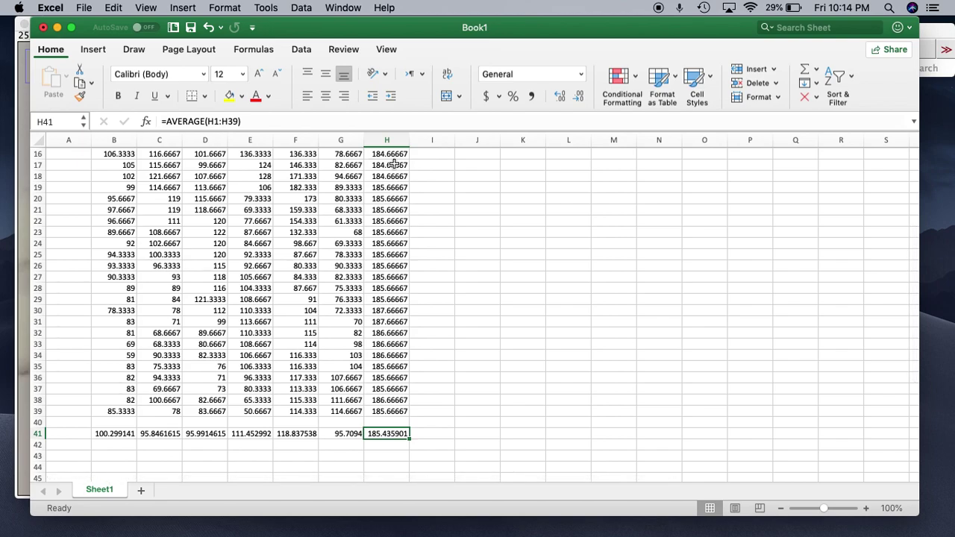
{"action": "scroll", "coordinate": [247, 306], "scroll_direction": "up", "scroll_amount": 5}
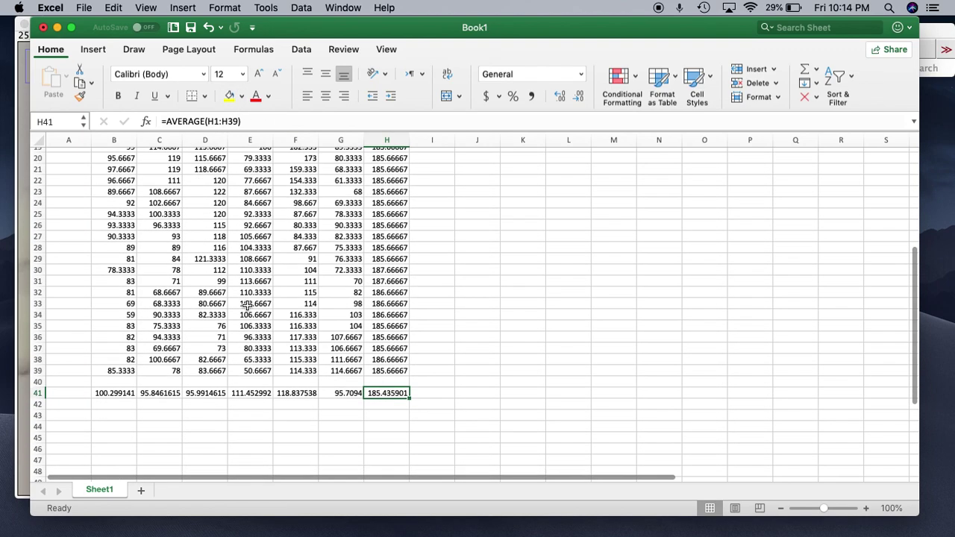
{"action": "scroll", "coordinate": [247, 306], "scroll_direction": "down", "scroll_amount": 8}
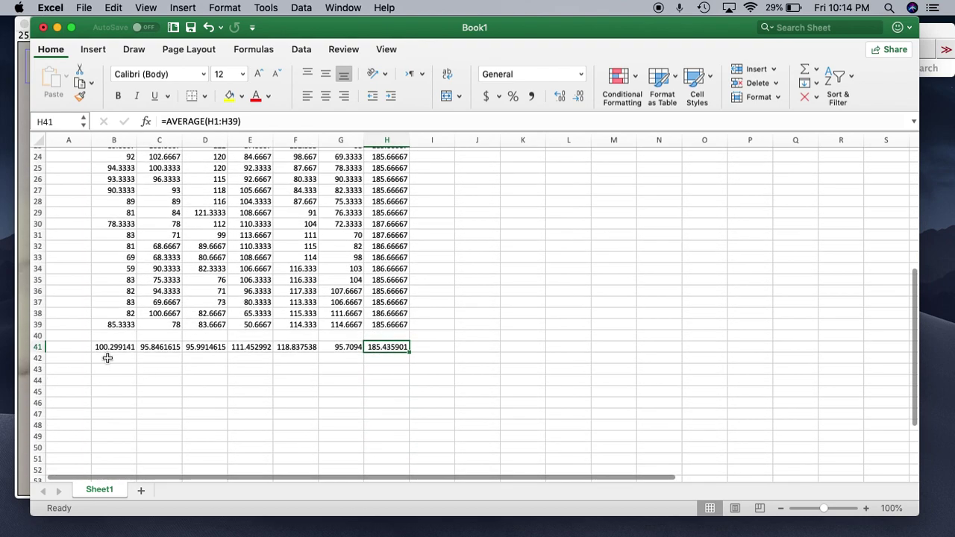
Enter =AVERAGE(B41:G41) in B42 and confirm it returns 103.022782
{"action": "left_click", "coordinate": [108, 359]}
{"action": "type", "text": "=AVER"}
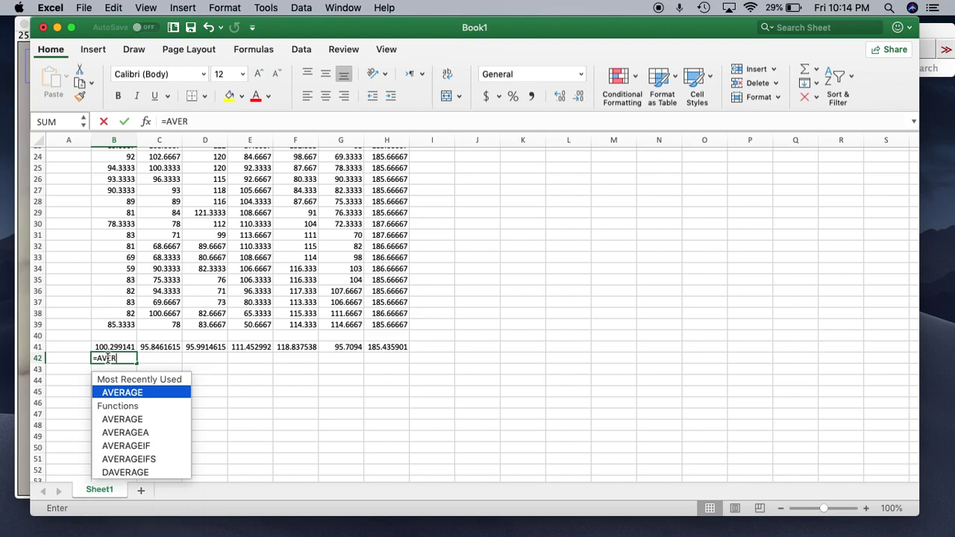
{"action": "type", "text": "AGE"}
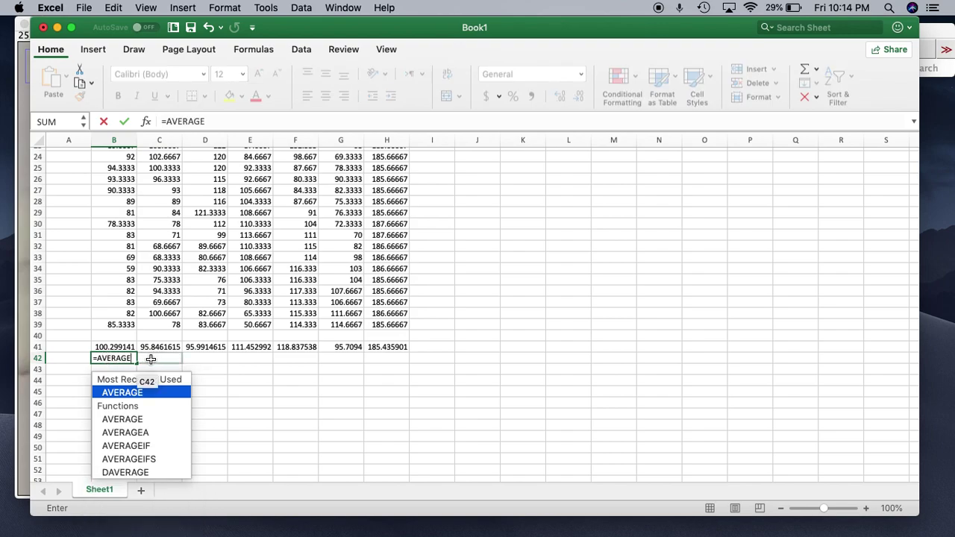
{"action": "type", "text": "("}
{"action": "left_click", "coordinate": [113, 347]}
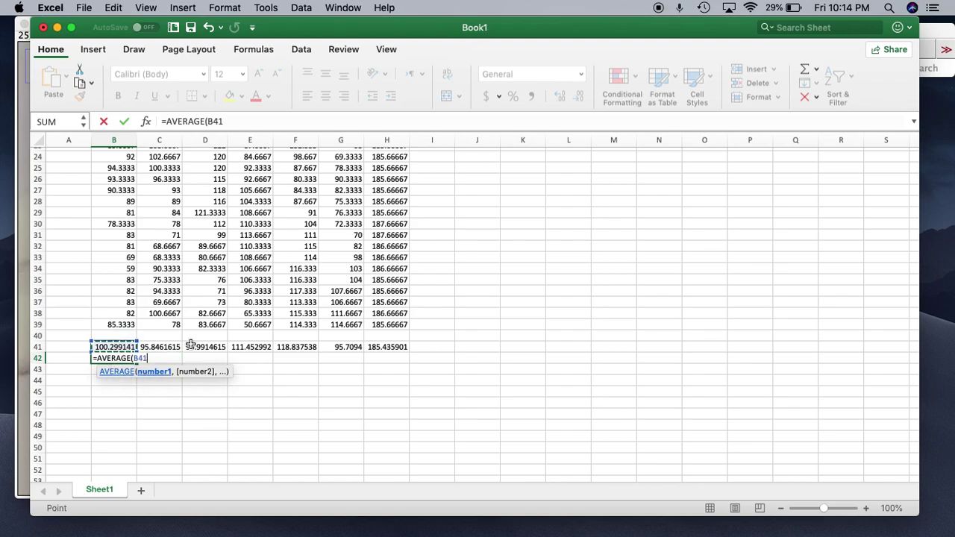
{"action": "left_click", "coordinate": [344, 348]}
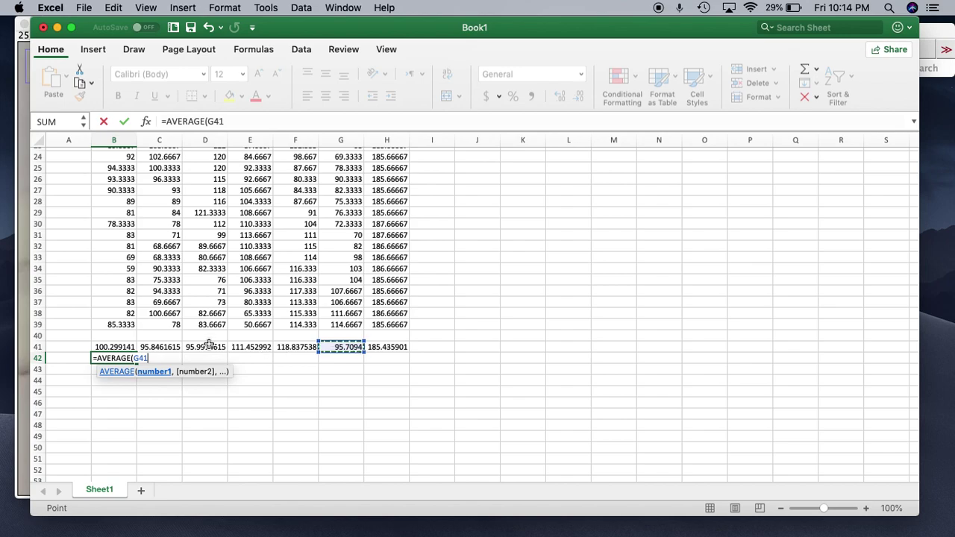
{"action": "left_click", "coordinate": [120, 348], "text": "shift"}
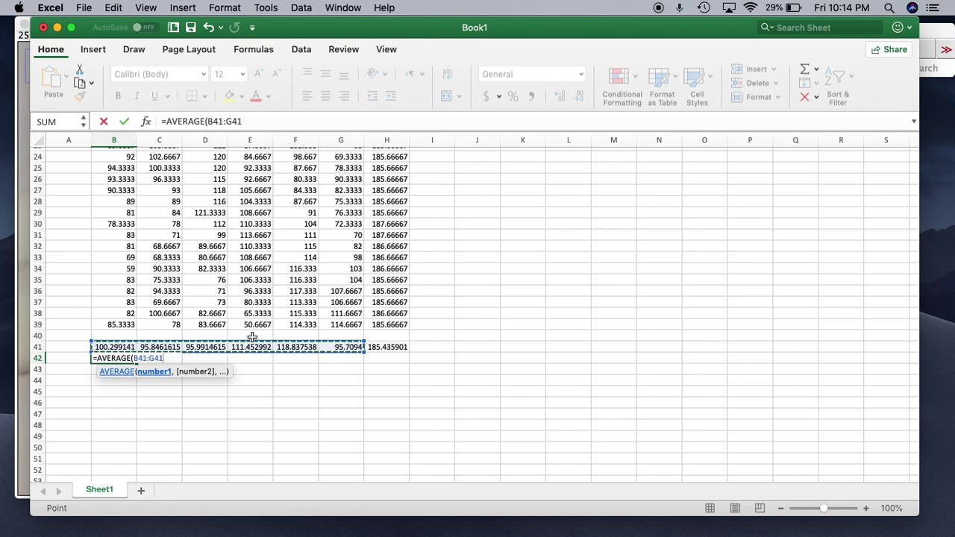
{"action": "key", "text": "Return"}
{"action": "key", "text": "Up"}
{"action": "key", "text": "Right"}
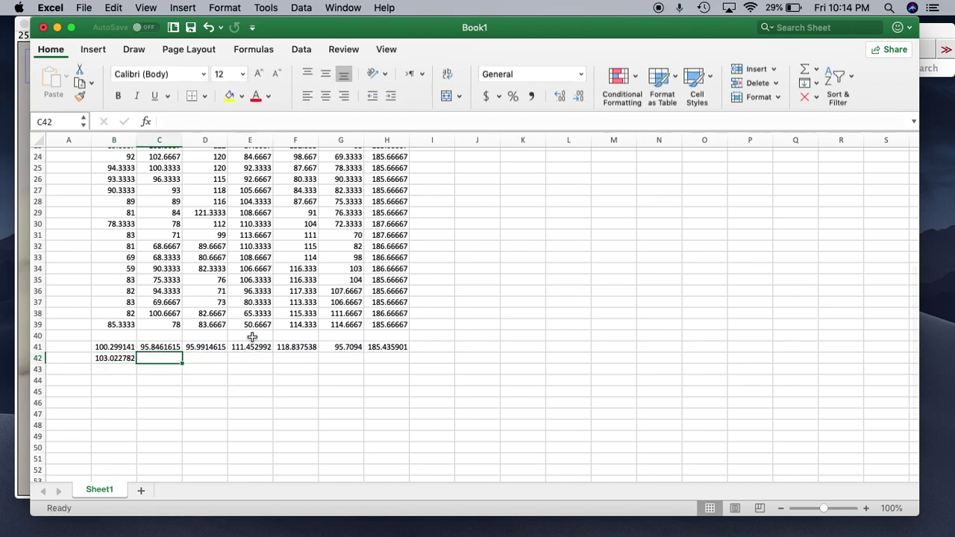
{"action": "key", "text": "Left"}
{"action": "scroll", "coordinate": [253, 337], "scroll_direction": "down", "scroll_amount": 1}
{"action": "scroll", "coordinate": [253, 337], "scroll_direction": "up", "scroll_amount": 7}
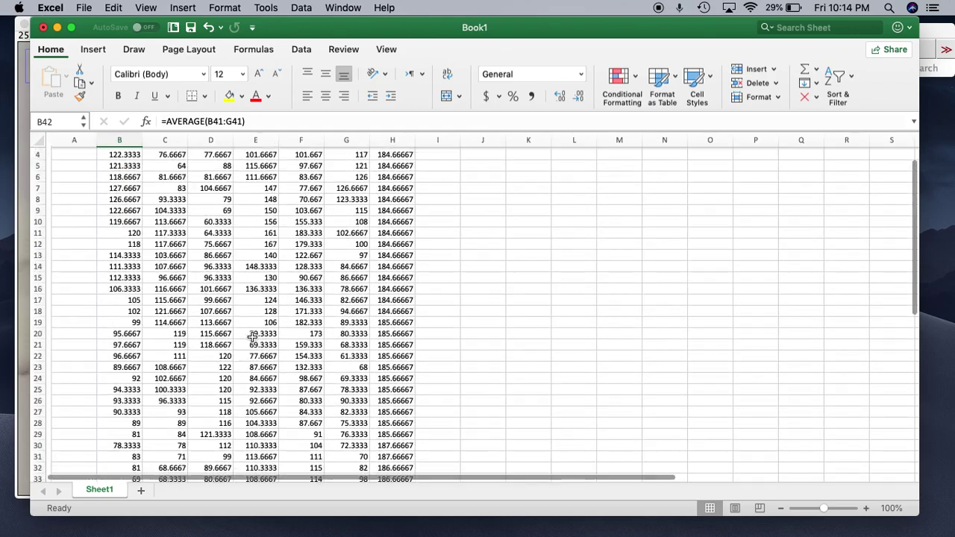
{"action": "scroll", "coordinate": [252, 338], "scroll_direction": "down", "scroll_amount": 8}
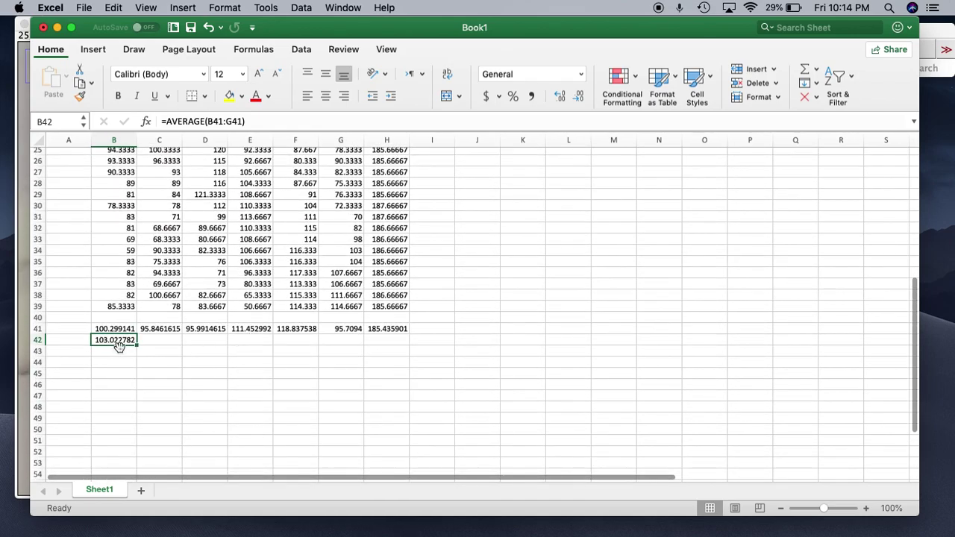
Bring the Fiji snowflake image window in front of Excel using Mission Control
{"action": "key", "text": "ctrl+Up"}
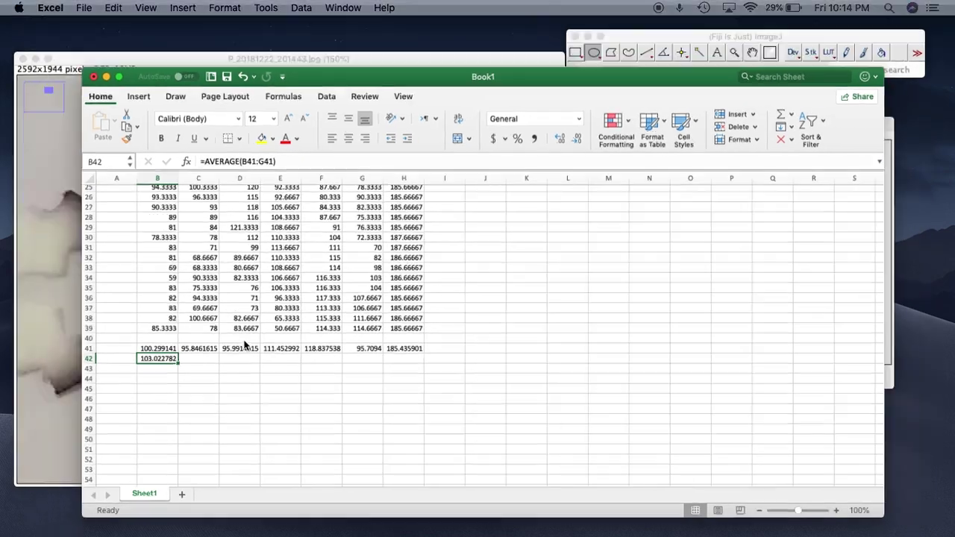
{"action": "left_click", "coordinate": [221, 353]}
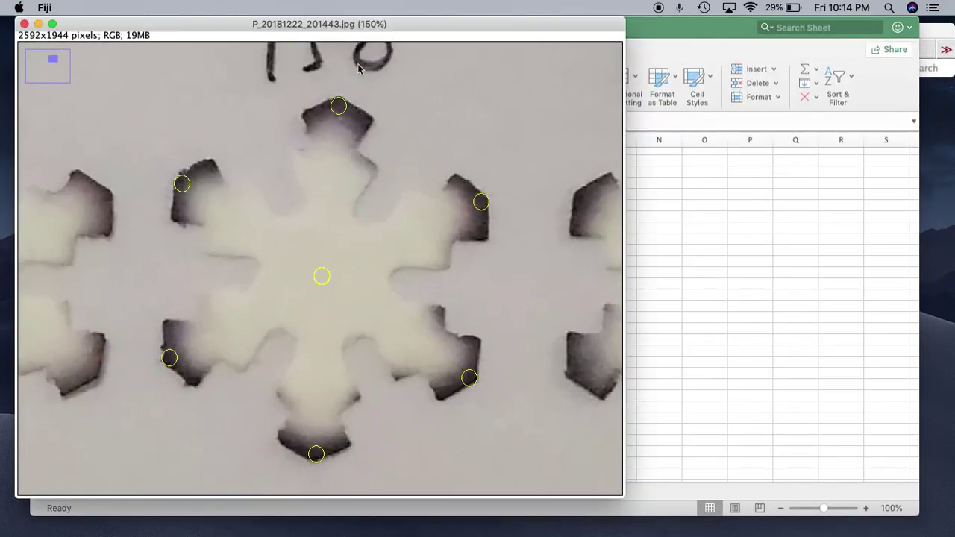
{"action": "scroll", "coordinate": [438, 301], "scroll_direction": "down", "scroll_amount": 8}
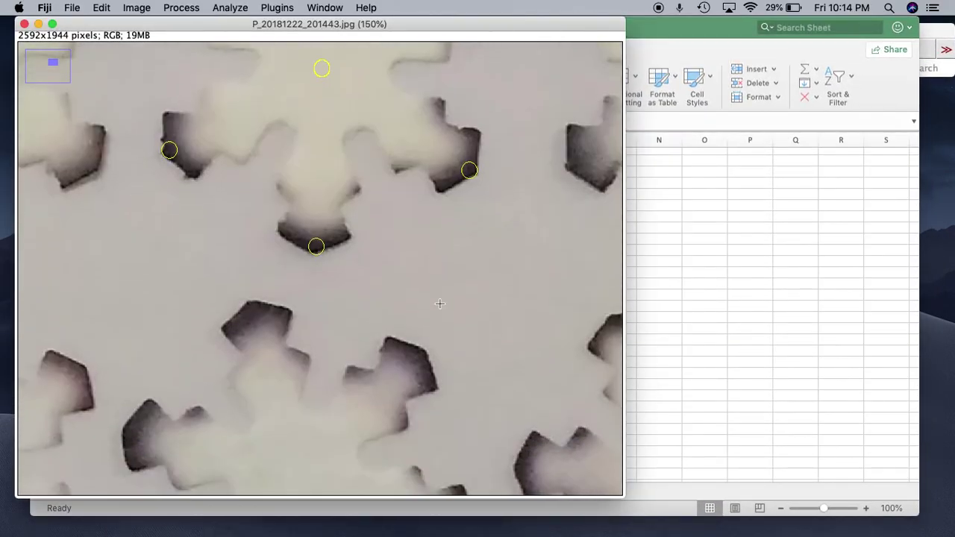
{"action": "scroll", "coordinate": [440, 304], "scroll_direction": "up", "scroll_amount": 8}
{"action": "scroll", "coordinate": [440, 304], "scroll_direction": "up", "scroll_amount": 3}
{"action": "scroll", "coordinate": [440, 303], "scroll_direction": "down", "scroll_amount": 4}
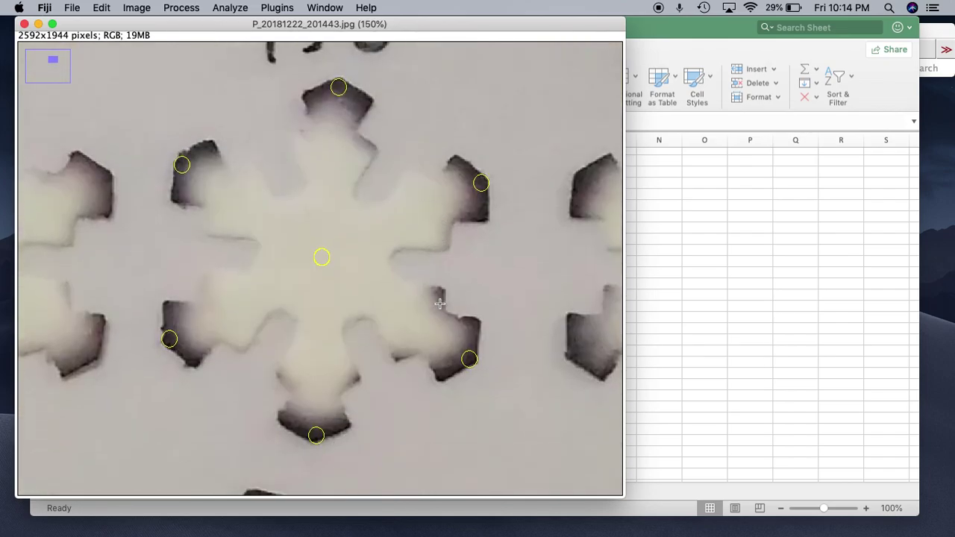
{"action": "key", "text": "ctrl+Up"}
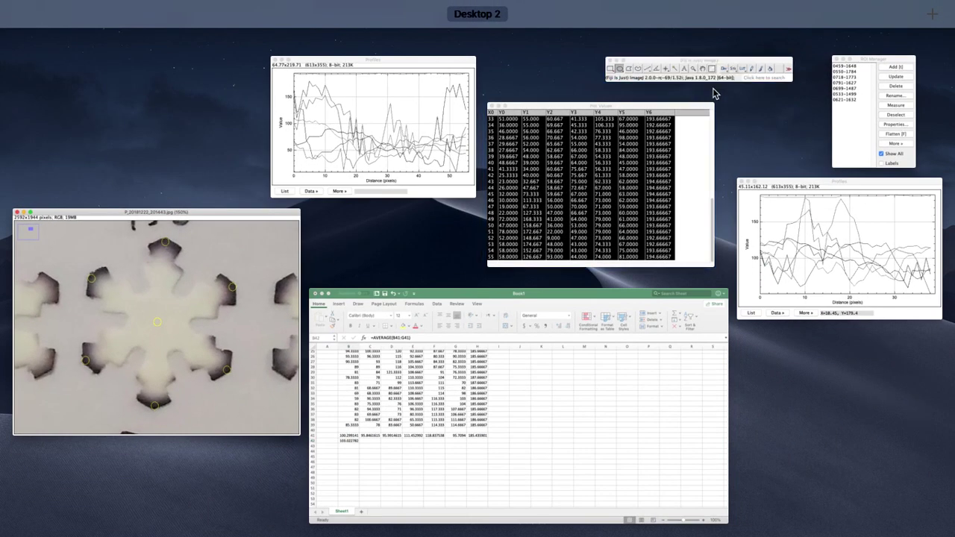
{"action": "left_click", "coordinate": [709, 74]}
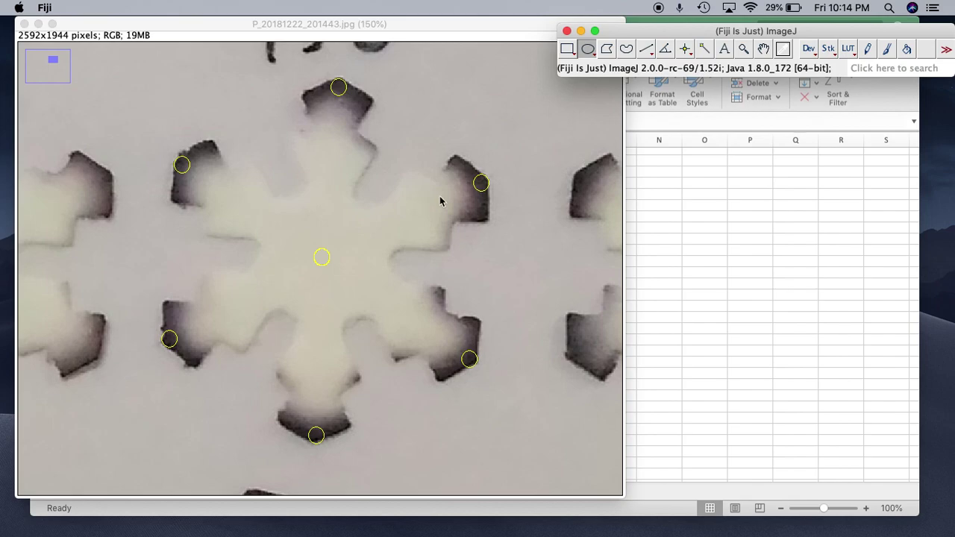
{"action": "scroll", "coordinate": [439, 202], "scroll_direction": "down", "scroll_amount": 4}
{"action": "scroll", "coordinate": [440, 201], "scroll_direction": "up", "scroll_amount": 3}
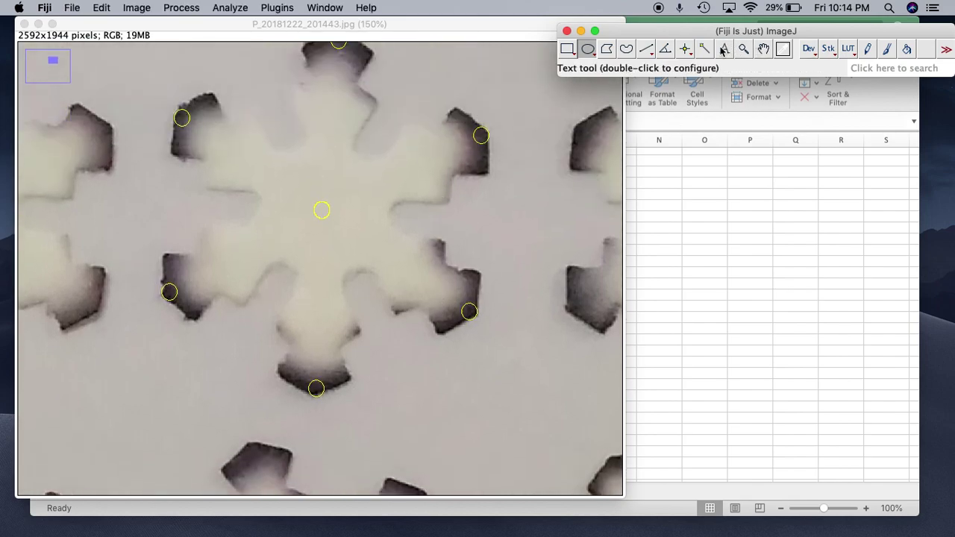
With the Scrolling (hand) tool, pan the image to the 200 snowflake
{"action": "left_click", "coordinate": [763, 49]}
{"action": "left_click", "coordinate": [438, 258]}
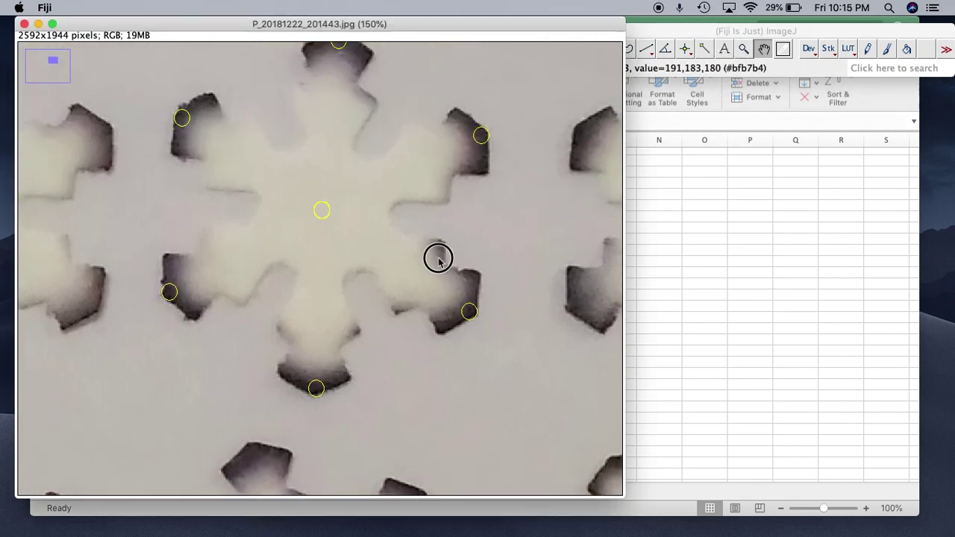
{"action": "scroll", "coordinate": [52, 354], "scroll_direction": "up", "scroll_amount": 10}
{"action": "scroll", "coordinate": [447, 224], "scroll_direction": "down", "scroll_amount": 2}
{"action": "scroll", "coordinate": [448, 224], "scroll_direction": "right", "scroll_amount": 2}
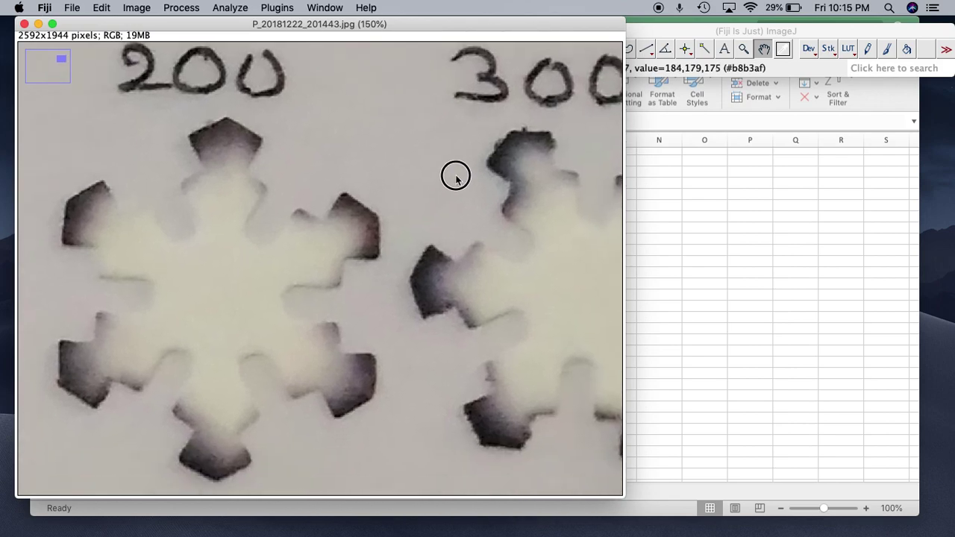
{"action": "left_click_drag", "start_coordinate": [456, 177], "coordinate": [585, 164]}
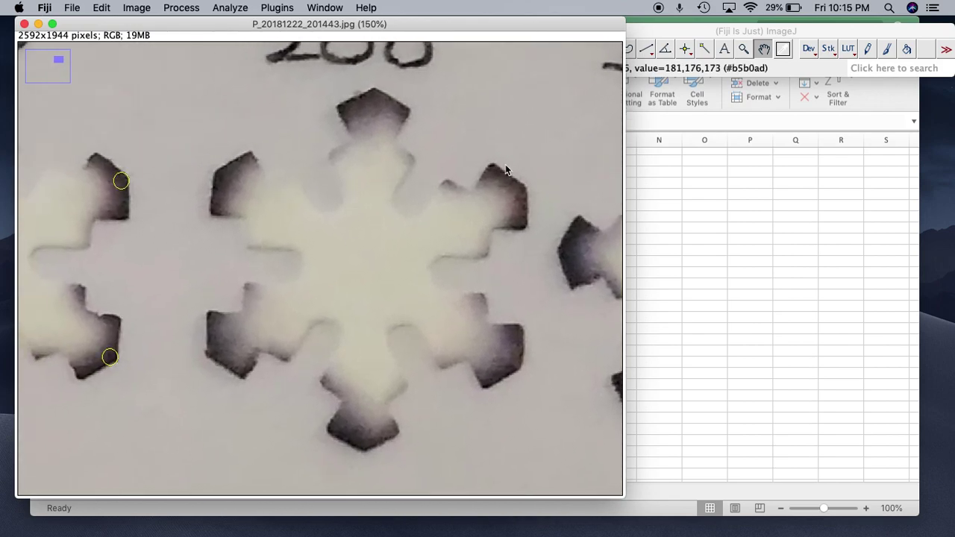
Bring the snowflake image back to the front and pan to the unmarked 300 snowflake
{"action": "key", "text": "super+Tab"}
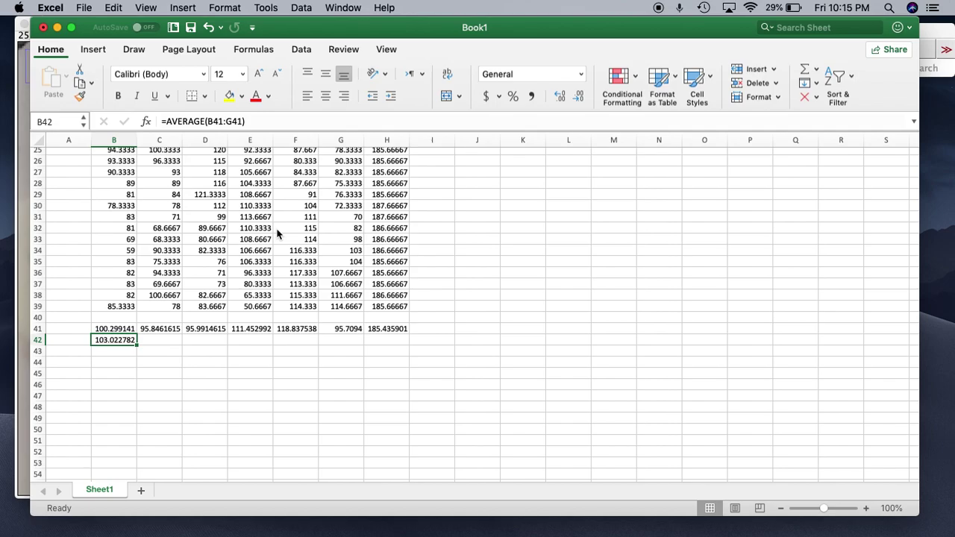
{"action": "key", "text": "ctrl+Up"}
{"action": "left_click", "coordinate": [200, 288]}
{"action": "left_click_drag", "start_coordinate": [481, 237], "coordinate": [65, 260]}
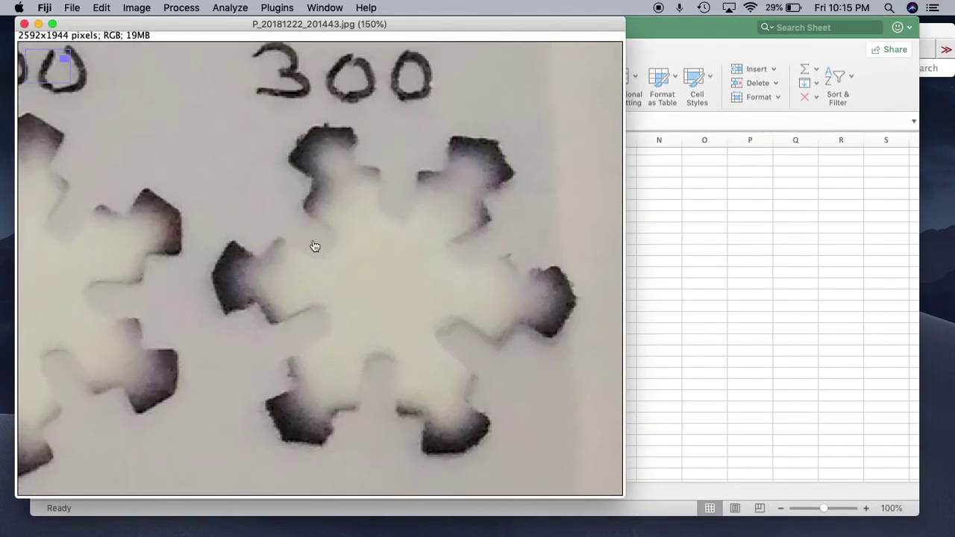
{"action": "scroll", "coordinate": [314, 246], "scroll_direction": "down", "scroll_amount": 5}
{"action": "scroll", "coordinate": [314, 247], "scroll_direction": "up", "scroll_amount": 2}
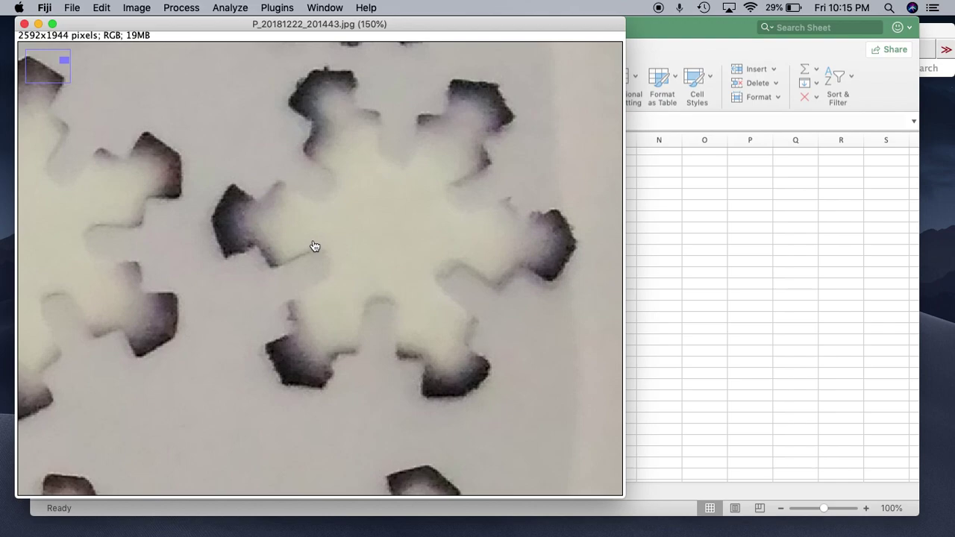